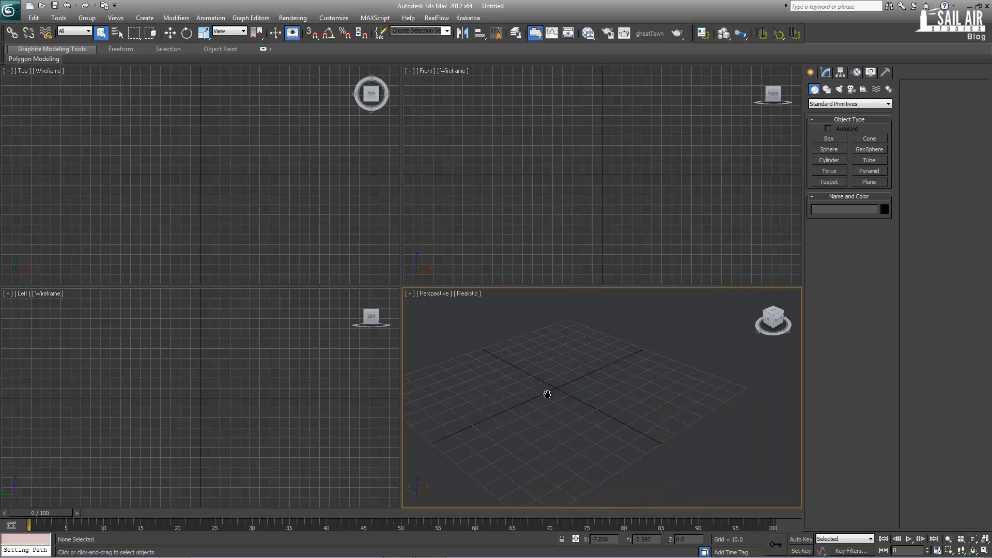
Maximize the Perspective viewport and frame the empty home grid.
{"action": "key", "text": "alt+w"}
{"action": "key", "text": "z"}
{"action": "mouse_move", "coordinate": [574, 370]}
{"action": "middle_mouse_down", "text": "alt"}
{"action": "mouse_move", "coordinate": [625, 359]}
{"action": "mouse_move", "coordinate": [577, 361]}
{"action": "middle_mouse_up", "text": "alt"}
{"action": "scroll", "coordinate": [576, 361], "scroll_direction": "down", "scroll_amount": 3}
{"action": "middle_click_drag", "start_coordinate": [486, 281], "coordinate": [494, 320], "text": "alt"}
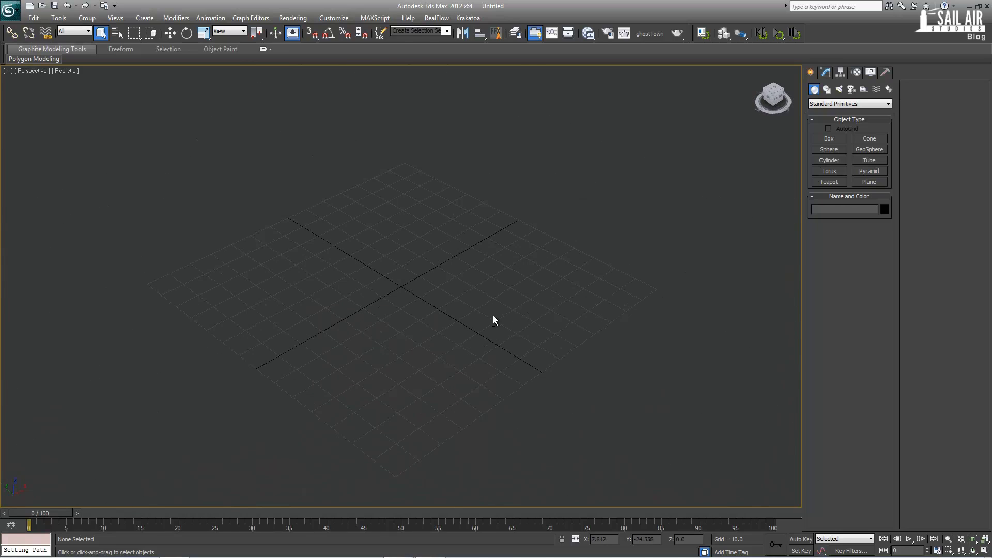
{"action": "mouse_move", "coordinate": [494, 317]}
{"action": "middle_mouse_down", "text": "alt"}
{"action": "mouse_move", "coordinate": [513, 310]}
{"action": "mouse_move", "coordinate": [473, 337]}
{"action": "mouse_move", "coordinate": [497, 312]}
{"action": "mouse_move", "coordinate": [448, 319]}
{"action": "mouse_move", "coordinate": [451, 298]}
{"action": "mouse_move", "coordinate": [453, 309]}
{"action": "mouse_move", "coordinate": [475, 318]}
{"action": "middle_mouse_up", "text": "alt"}
{"action": "scroll", "coordinate": [582, 222], "scroll_direction": "down", "scroll_amount": 5}
{"action": "scroll", "coordinate": [563, 266], "scroll_direction": "up", "scroll_amount": 10}
{"action": "middle_click_drag", "start_coordinate": [561, 272], "coordinate": [486, 293]}
Start the Circle tool from the spline shapes.
{"action": "left_click", "coordinate": [829, 90]}
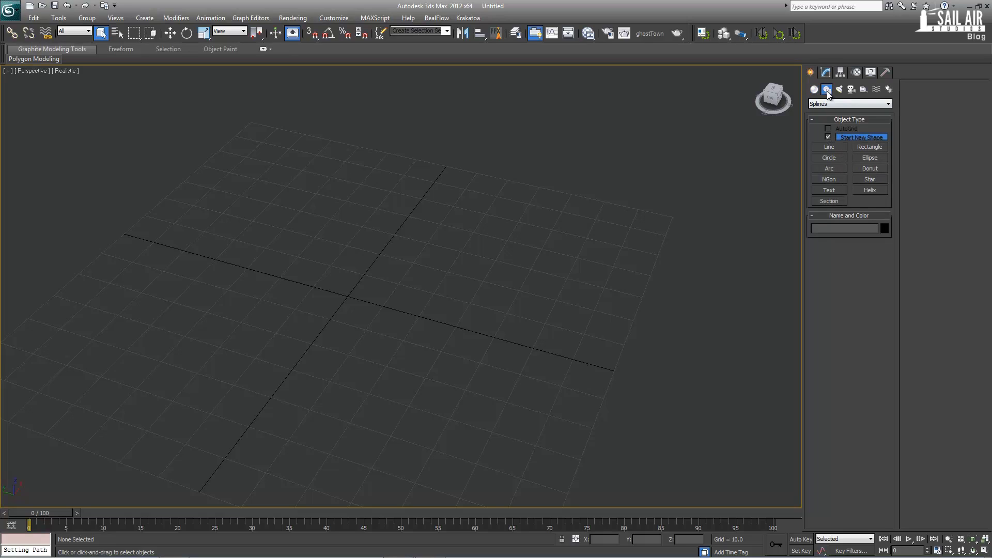
{"action": "left_click", "coordinate": [828, 159]}
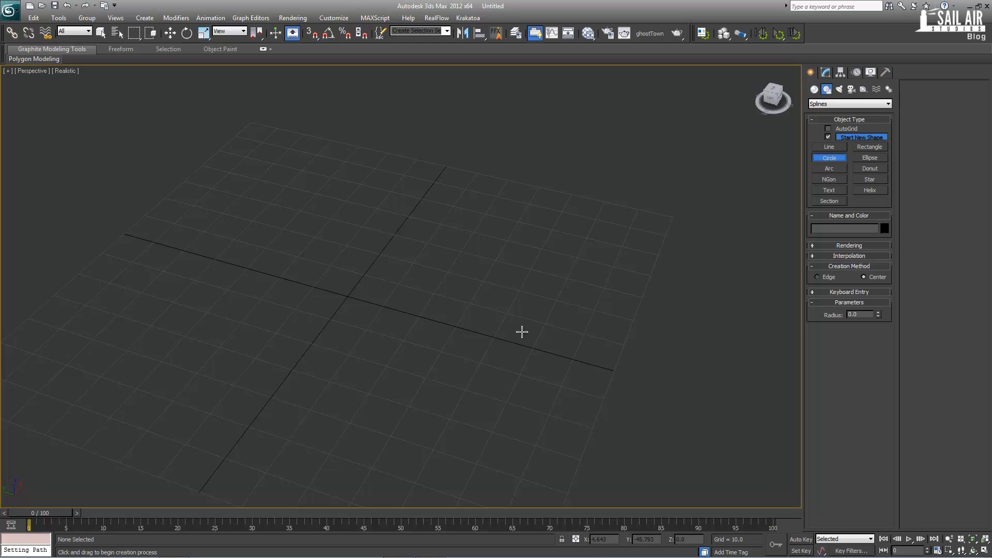
{"action": "middle_click_drag", "start_coordinate": [517, 333], "coordinate": [525, 335], "text": "alt"}
Check the display unit scale in Units Setup and accept it with Generic Units.
{"action": "left_click", "coordinate": [333, 18]}
{"action": "left_click", "coordinate": [358, 174]}
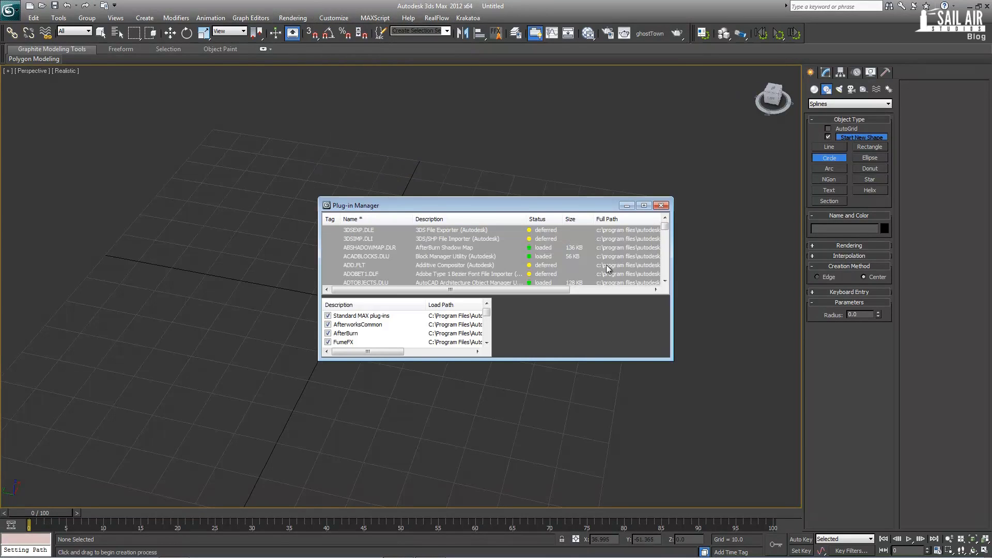
{"action": "left_click", "coordinate": [665, 203]}
{"action": "left_click", "coordinate": [339, 19]}
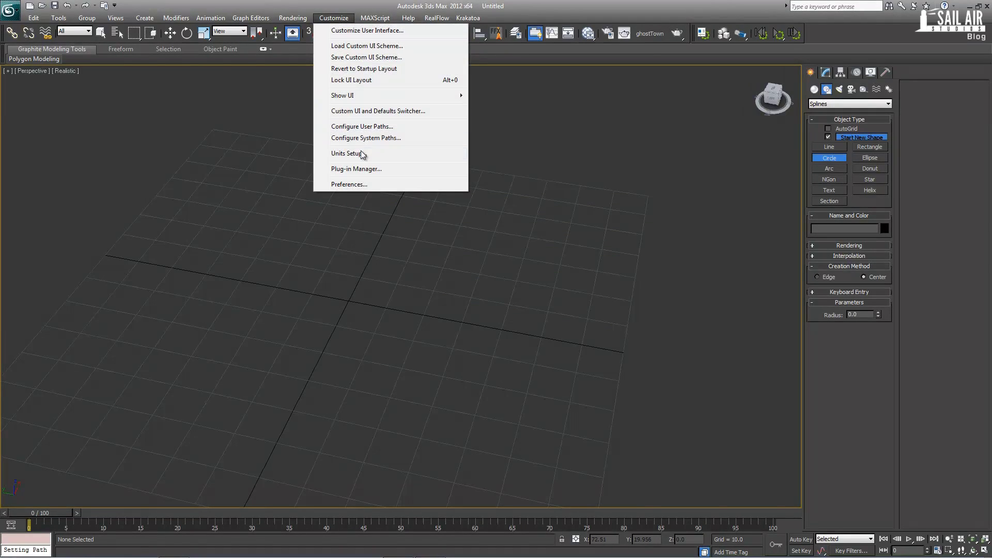
{"action": "left_click", "coordinate": [385, 153]}
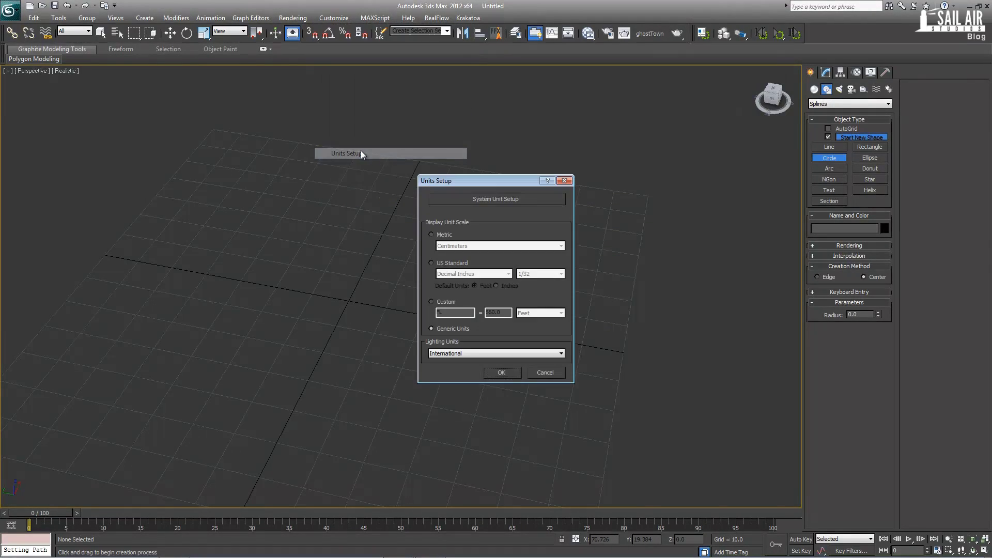
{"action": "left_click", "coordinate": [502, 375]}
Draw a circle with a radius of about 5.3 near the grid origin and show its parameters.
{"action": "scroll", "coordinate": [481, 346], "scroll_direction": "up", "scroll_amount": 5}
{"action": "middle_click_drag", "start_coordinate": [576, 280], "coordinate": [379, 289], "text": "alt"}
{"action": "left_click_drag", "start_coordinate": [380, 281], "coordinate": [408, 291]}
{"action": "right_click", "coordinate": [408, 291]}
{"action": "left_click", "coordinate": [827, 73]}
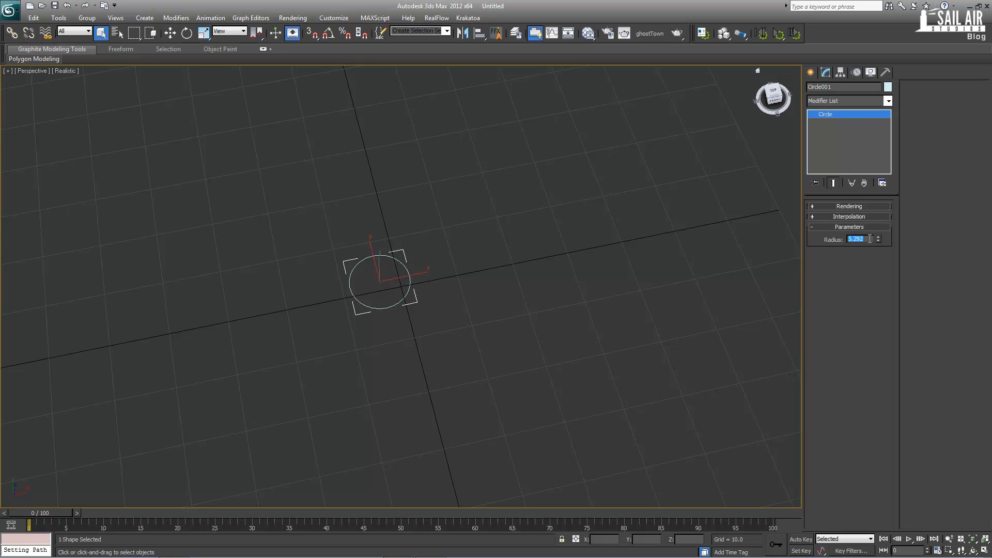
Set the circle's radius to 3.
{"action": "left_click", "coordinate": [811, 72]}
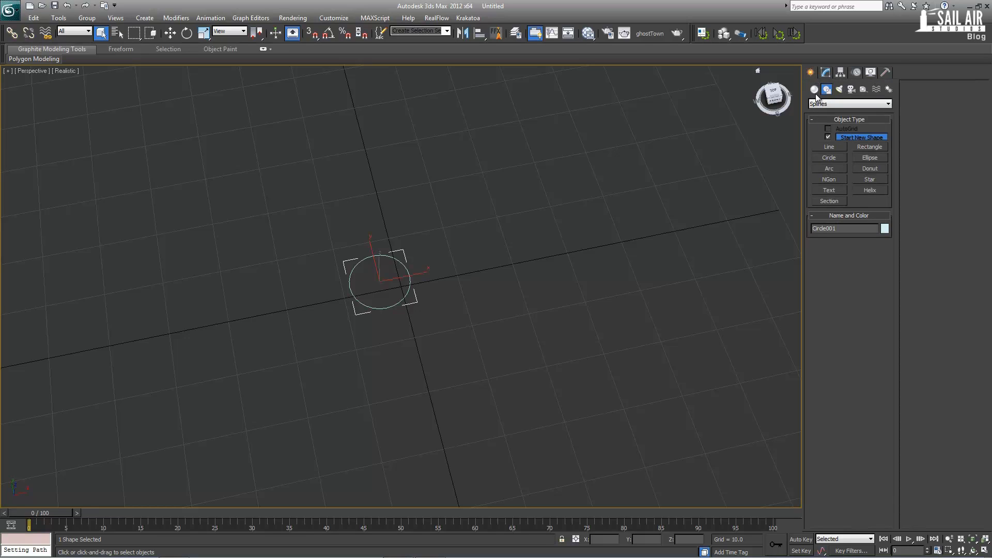
{"action": "left_click", "coordinate": [826, 73]}
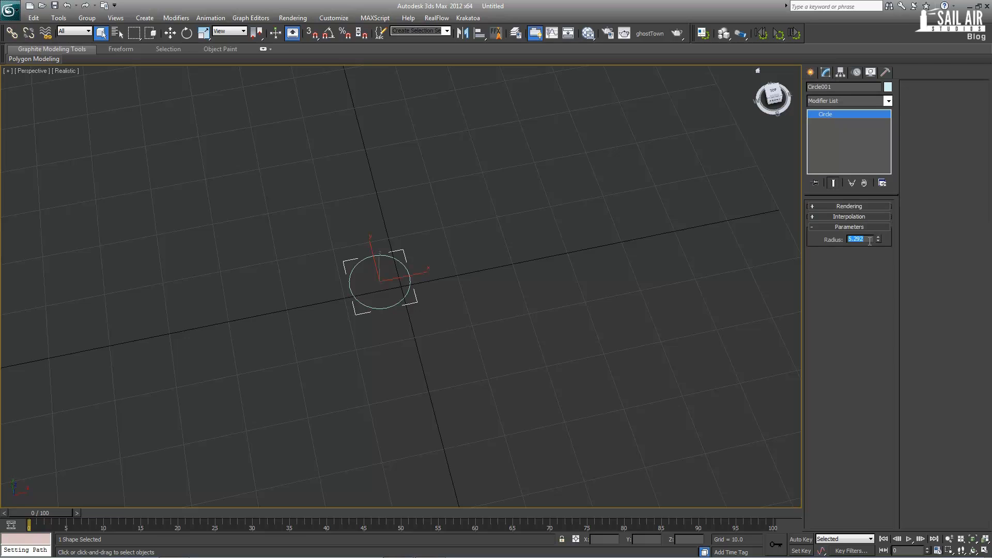
{"action": "type", "text": "3"}
{"action": "key", "text": "Return"}
Turn on 3D snapping and move the circle onto the grid origin at 0, 0, 0.
{"action": "key", "text": "alt+w"}
{"action": "key", "text": "alt+w"}
{"action": "key", "text": "z"}
{"action": "scroll", "coordinate": [465, 331], "scroll_direction": "down", "scroll_amount": 2}
{"action": "key", "text": "w"}
{"action": "key", "text": "s"}
{"action": "left_click_drag", "start_coordinate": [414, 270], "coordinate": [566, 337]}
{"action": "scroll", "coordinate": [565, 380], "scroll_direction": "down", "scroll_amount": 5}
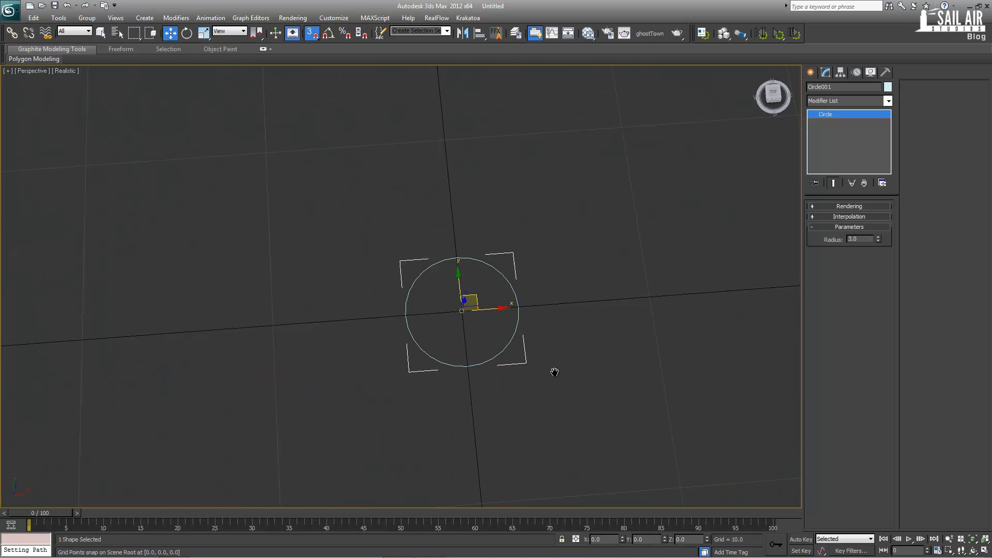
Turn off Pivot and Grid Points snapping in the Grid and Snap Settings.
{"action": "right_click", "coordinate": [312, 33]}
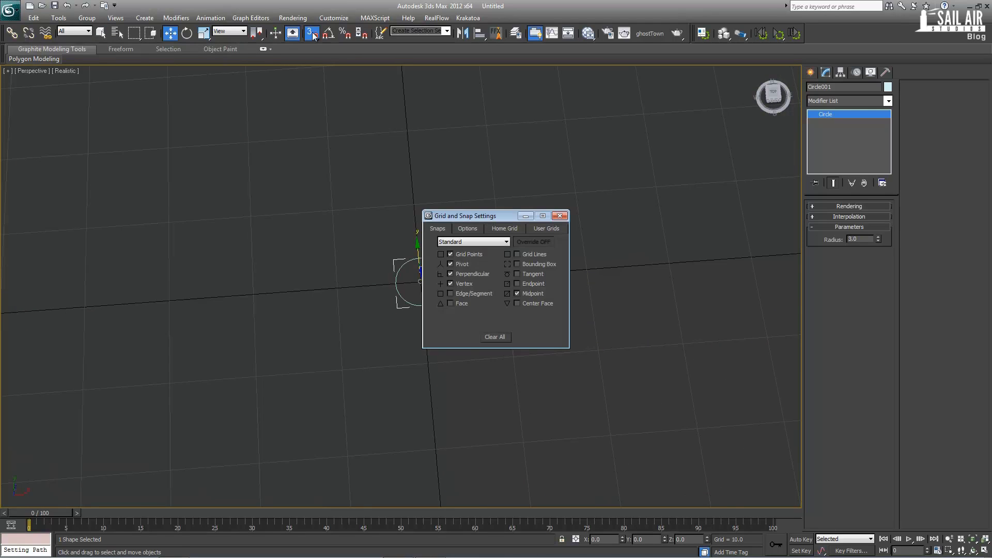
{"action": "left_click", "coordinate": [462, 264]}
{"action": "left_click", "coordinate": [473, 253]}
{"action": "left_click", "coordinate": [559, 216]}
{"action": "key", "text": "shift+z"}
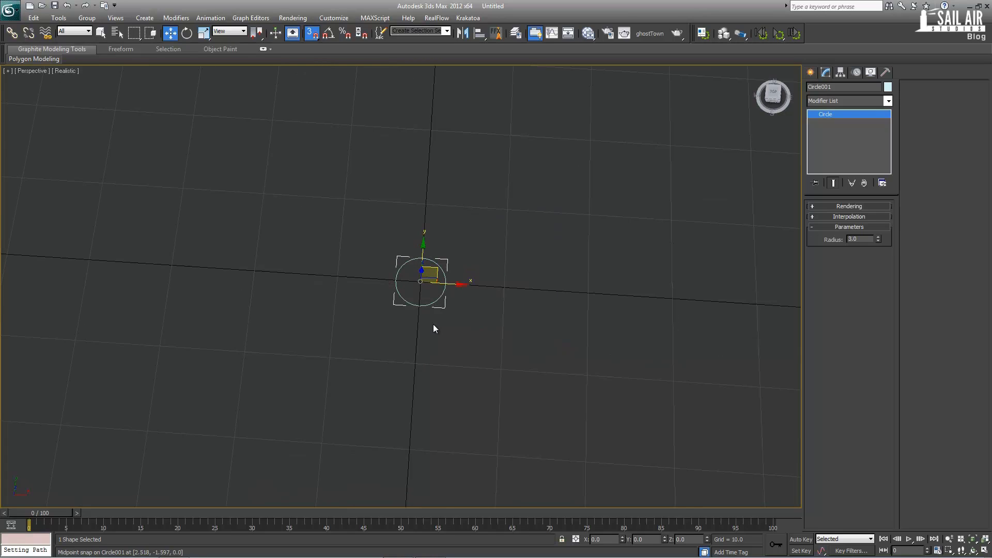
{"action": "key", "text": "shift+z"}
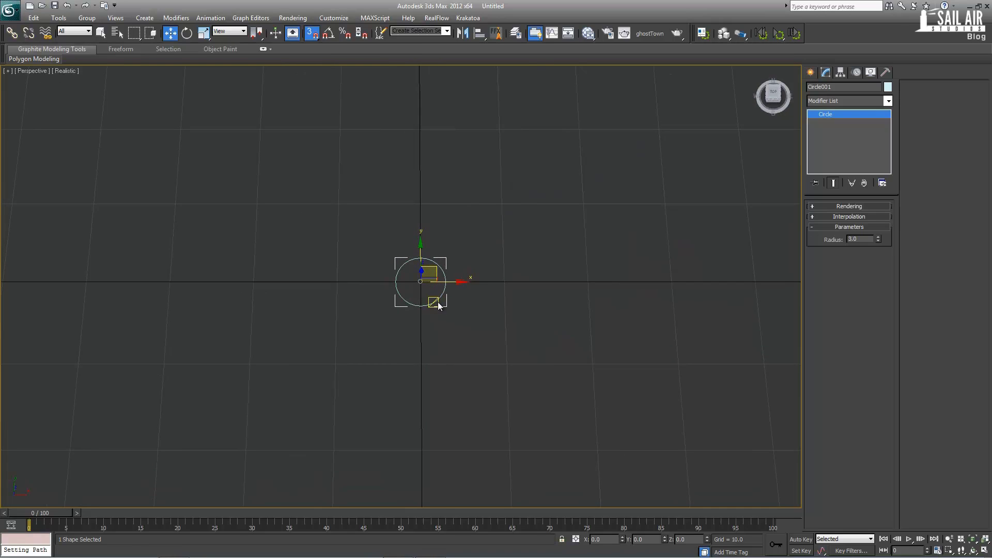
Convert the circle to an Editable Spline and enter its Vertex sub-object level.
{"action": "right_click", "coordinate": [437, 297]}
{"action": "mouse_move", "coordinate": [476, 391]}
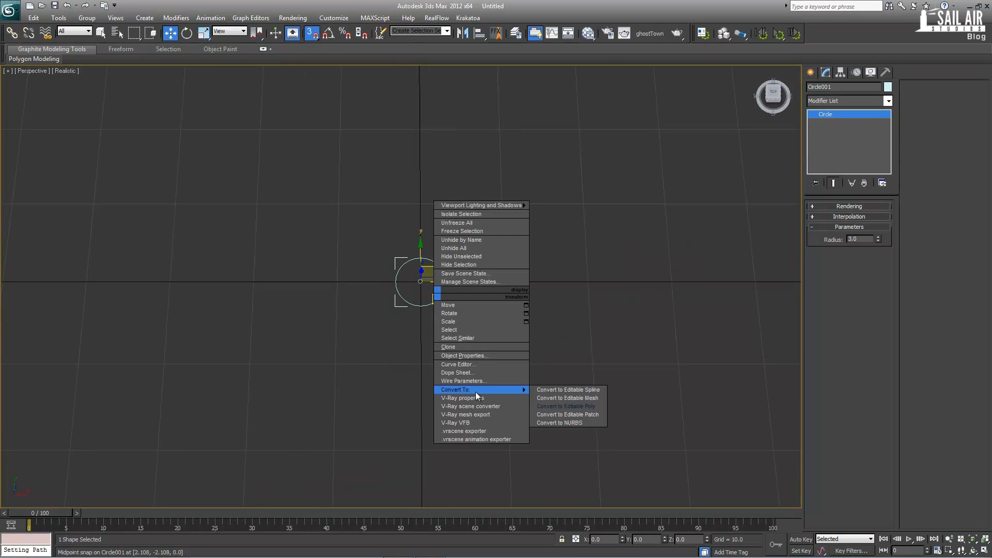
{"action": "left_click", "coordinate": [569, 390]}
{"action": "left_click", "coordinate": [834, 241]}
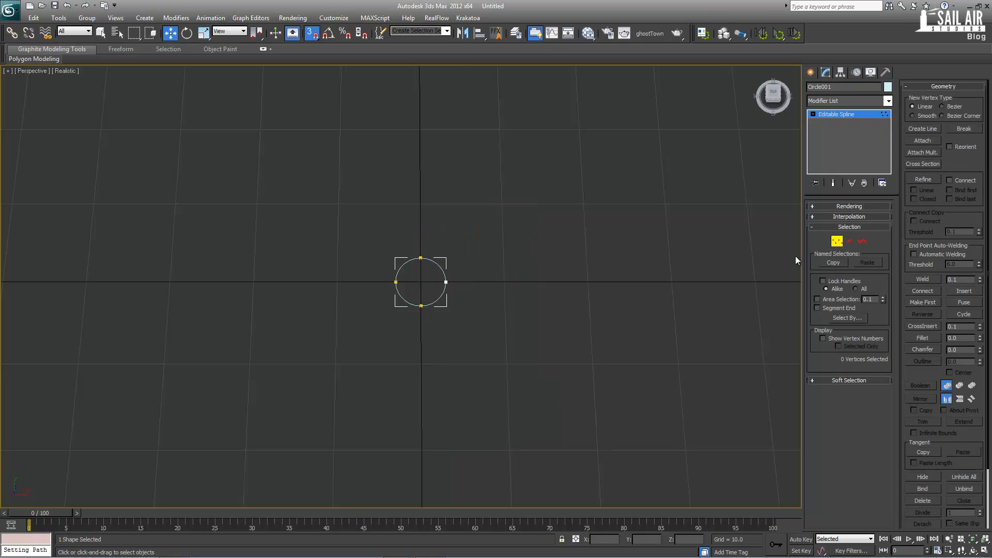
Chamfer the circle's two opposite vertices on the Y axis slightly, splitting each into a pair.
{"action": "left_click_drag", "start_coordinate": [429, 310], "coordinate": [431, 312]}
{"action": "key", "text": "z"}
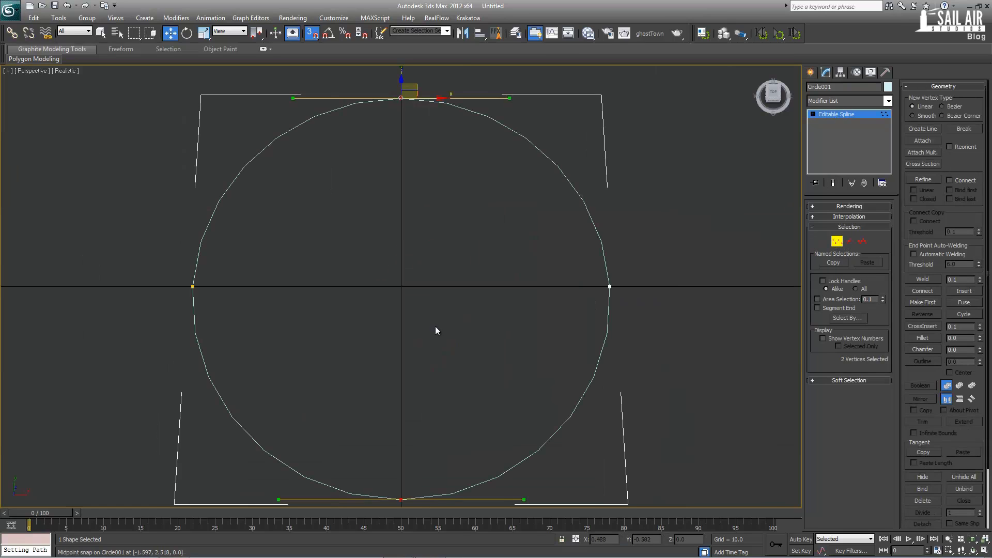
{"action": "middle_click_drag", "start_coordinate": [433, 321], "coordinate": [423, 272], "text": "alt"}
{"action": "left_click_drag", "start_coordinate": [147, 250], "coordinate": [641, 341]}
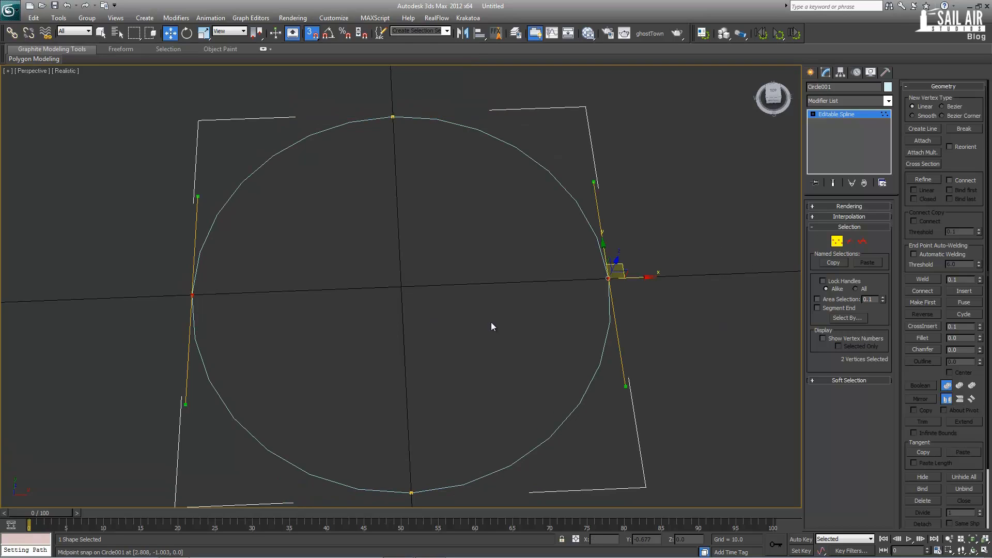
{"action": "left_click_drag", "start_coordinate": [360, 102], "coordinate": [493, 536]}
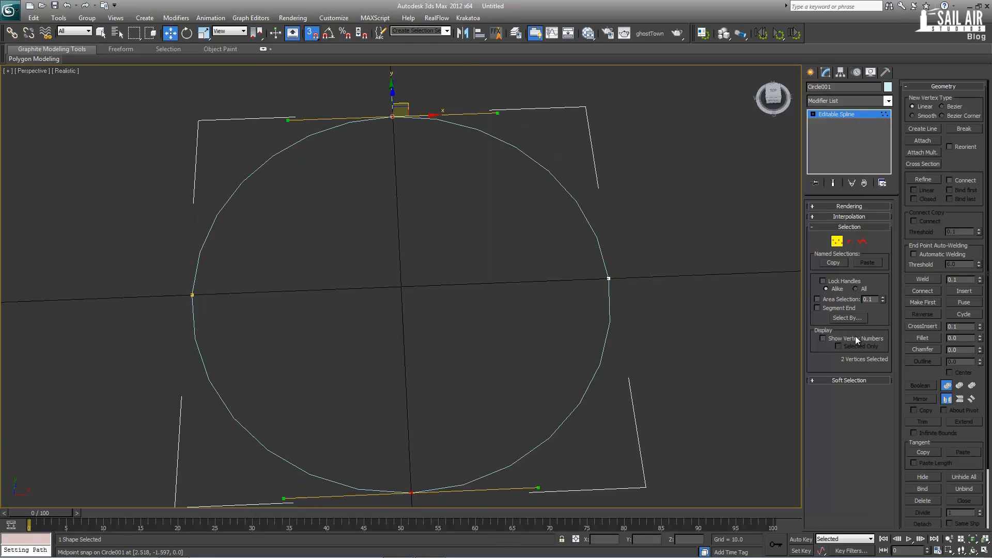
{"action": "left_click", "coordinate": [923, 349]}
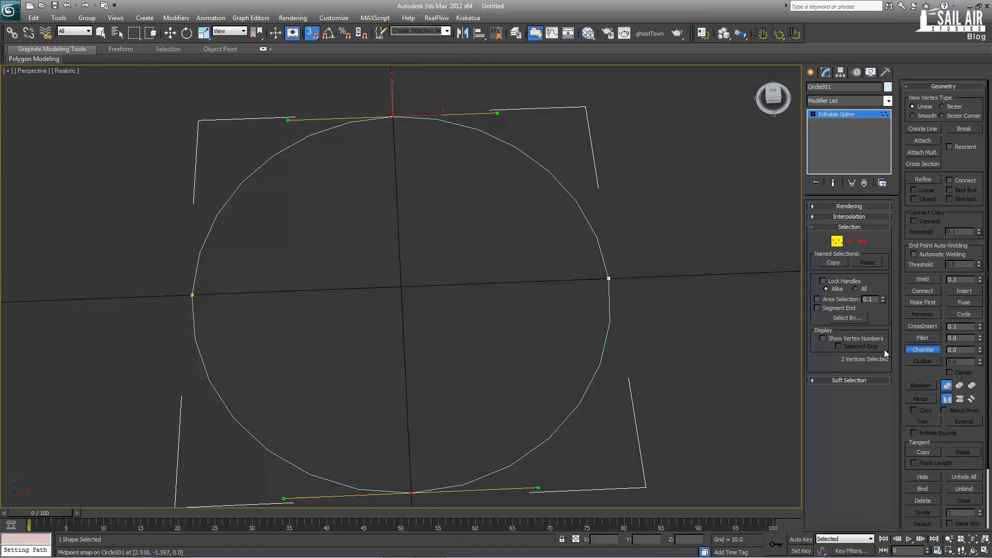
{"action": "left_click_drag", "start_coordinate": [392, 117], "coordinate": [410, 100]}
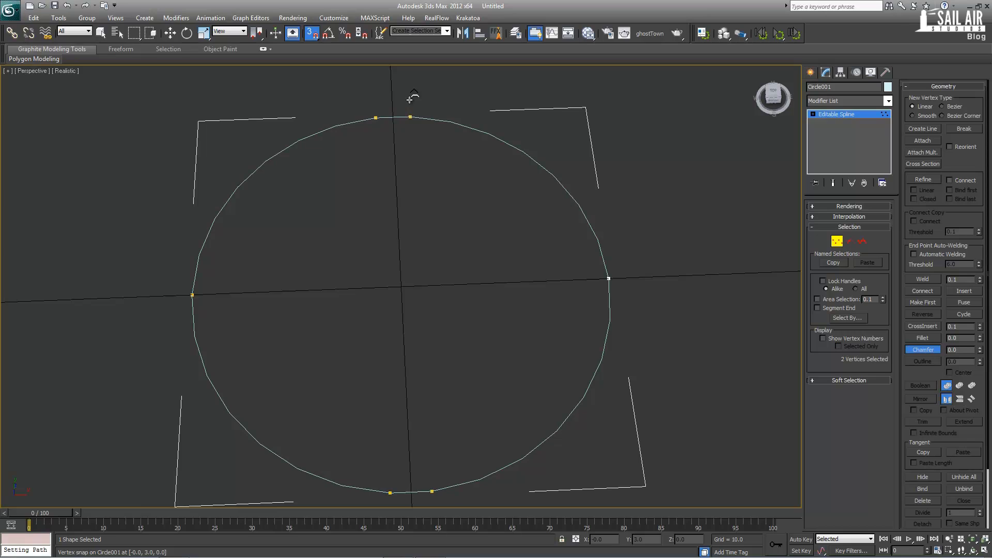
Move the three vertices of the circle's positive-X half along X until the end vertex sits at about 6.9, forming an oval.
{"action": "key", "text": "w"}
{"action": "left_click_drag", "start_coordinate": [396, 99], "coordinate": [521, 298]}
{"action": "left_click_drag", "start_coordinate": [688, 515], "coordinate": [686, 515]}
{"action": "scroll", "coordinate": [568, 419], "scroll_direction": "down", "scroll_amount": 5}
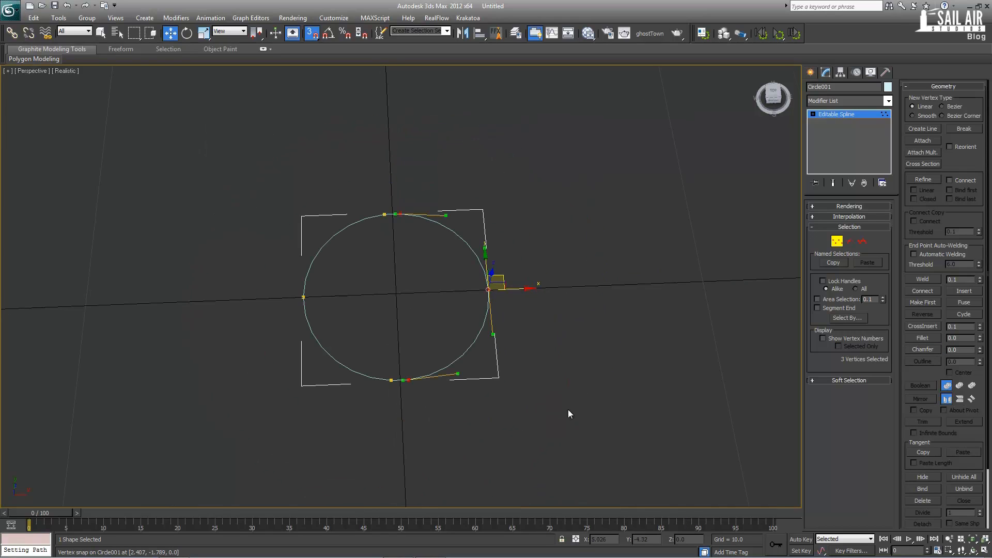
{"action": "left_click_drag", "start_coordinate": [521, 288], "coordinate": [608, 287]}
{"action": "left_click", "coordinate": [641, 341]}
Break the oval spline at its end vertex on the positive X axis.
{"action": "left_click_drag", "start_coordinate": [640, 334], "coordinate": [571, 273]}
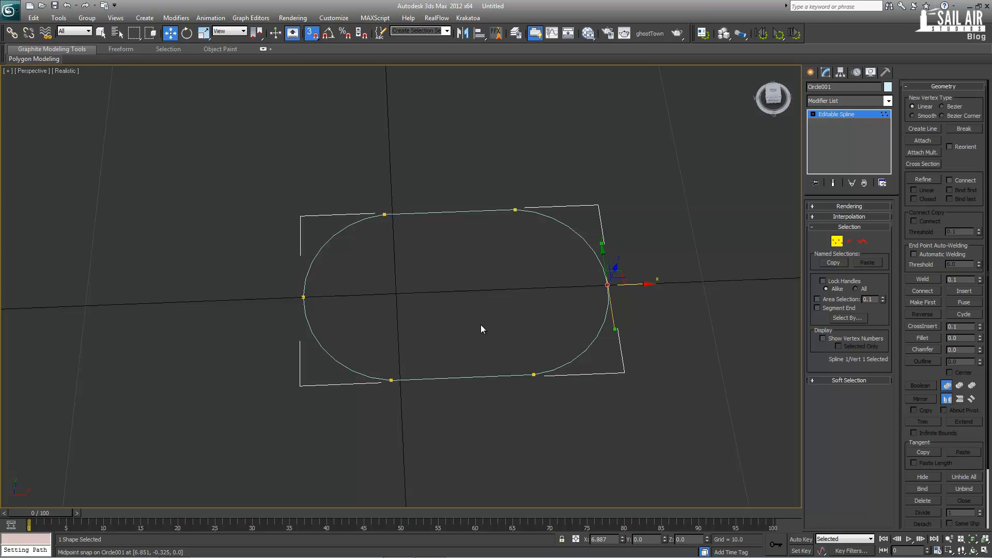
{"action": "scroll", "coordinate": [515, 312], "scroll_direction": "up", "scroll_amount": 3}
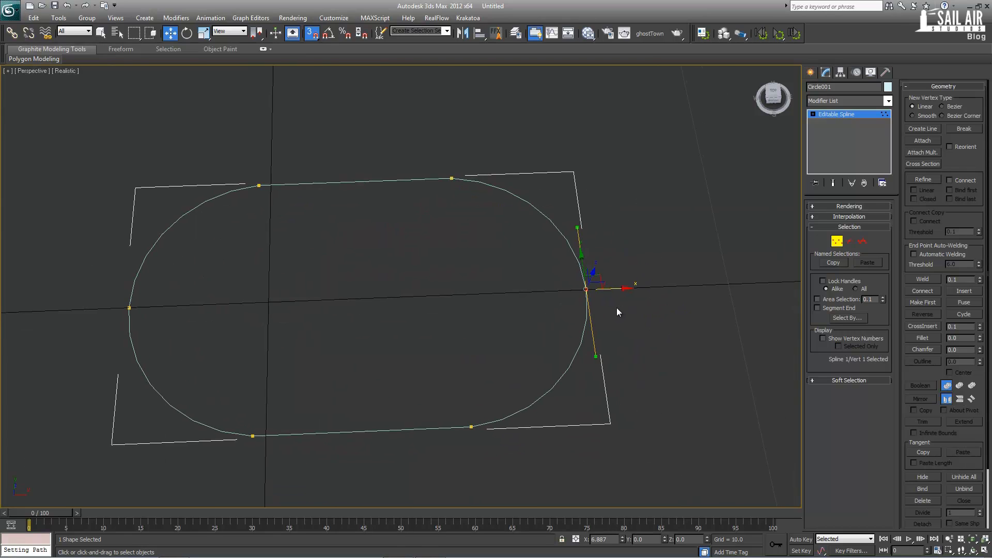
{"action": "right_click", "coordinate": [585, 290]}
{"action": "left_click", "coordinate": [963, 129]}
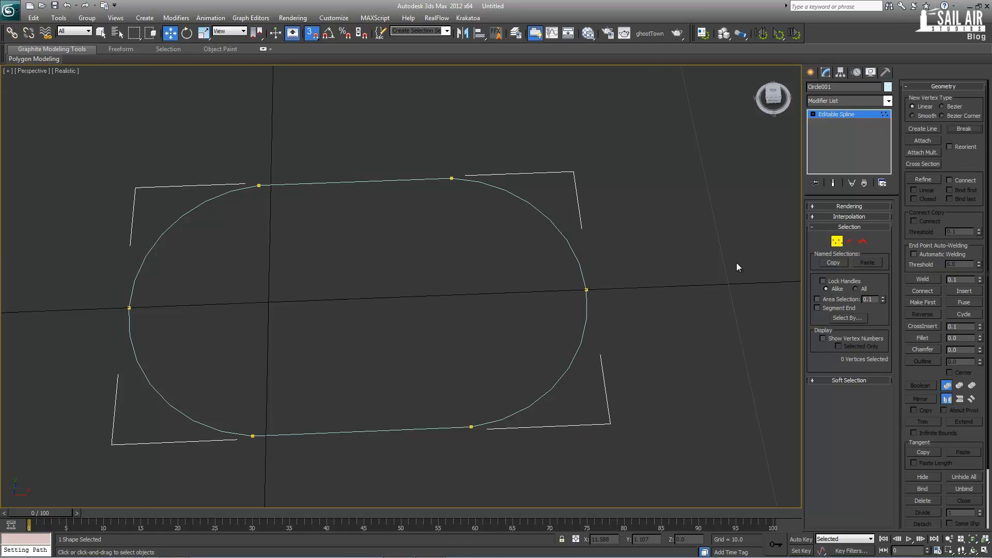
{"action": "left_click", "coordinate": [587, 288]}
{"action": "left_click_drag", "start_coordinate": [595, 303], "coordinate": [580, 279]}
{"action": "key", "text": "r"}
{"action": "left_click", "coordinate": [615, 283]}
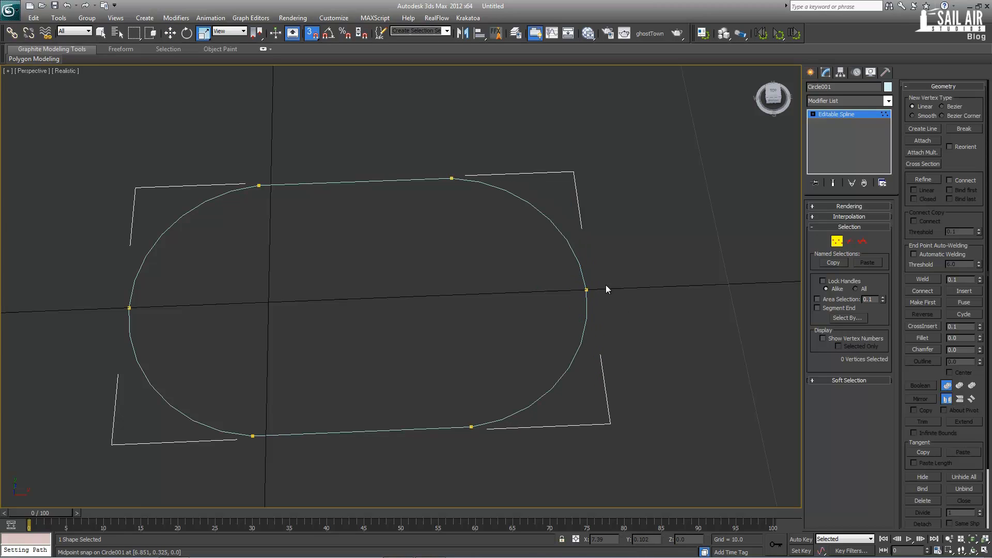
Turn off snapping and move the two broken end vertices apart along Y to about -0.34 and 0.34.
{"action": "left_click", "coordinate": [586, 290]}
{"action": "key", "text": "w"}
{"action": "key", "text": "s"}
{"action": "left_click_drag", "start_coordinate": [583, 262], "coordinate": [584, 275]}
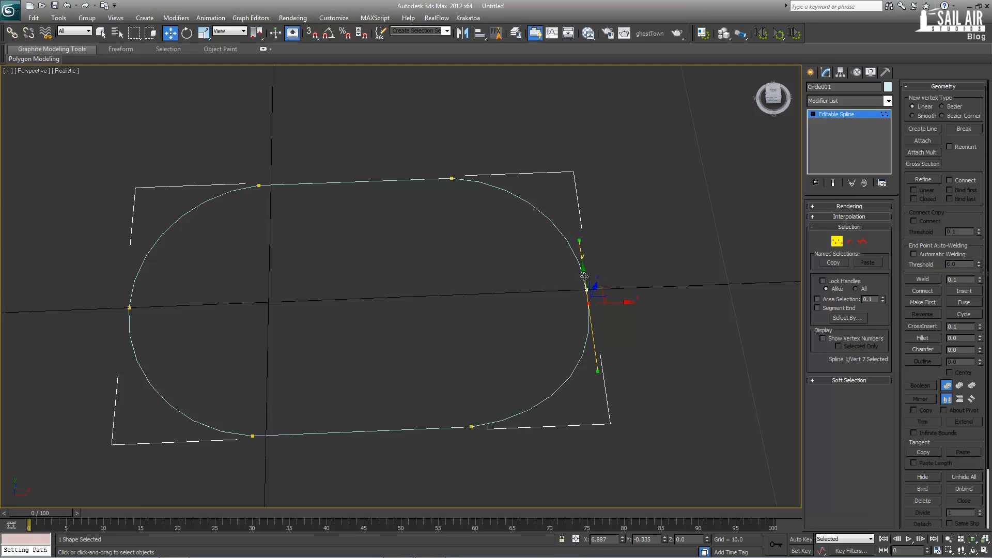
{"action": "left_click", "coordinate": [586, 289]}
{"action": "left_click_drag", "start_coordinate": [585, 270], "coordinate": [583, 254]}
{"action": "middle_click_drag", "start_coordinate": [583, 254], "coordinate": [547, 334], "text": "alt"}
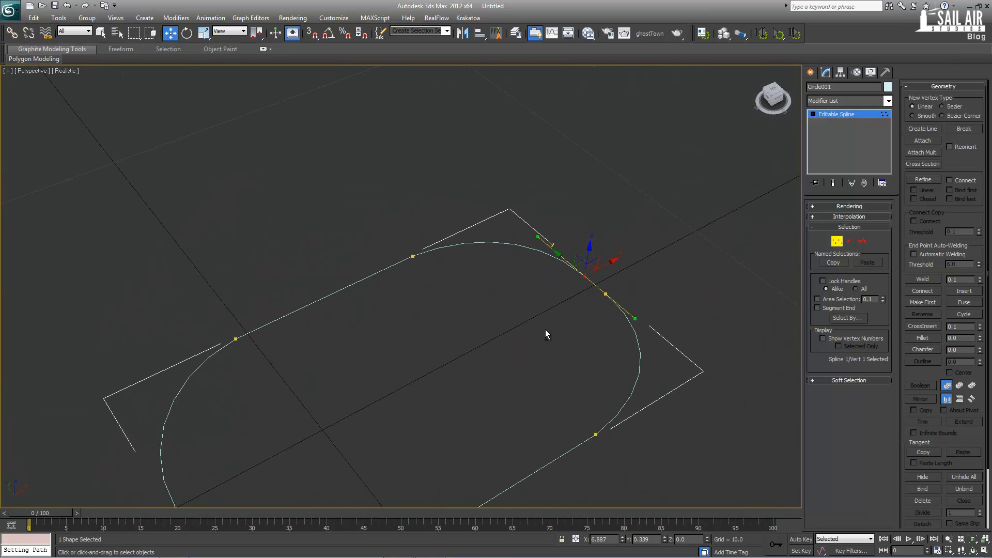
{"action": "left_click", "coordinate": [751, 292]}
Leave the Vertex level and enable the spline's thickness in the renderer and the viewport.
{"action": "left_click", "coordinate": [860, 114]}
{"action": "left_click", "coordinate": [845, 205]}
{"action": "left_click", "coordinate": [840, 224]}
{"action": "middle_click_drag", "start_coordinate": [594, 290], "coordinate": [610, 322], "text": "alt"}
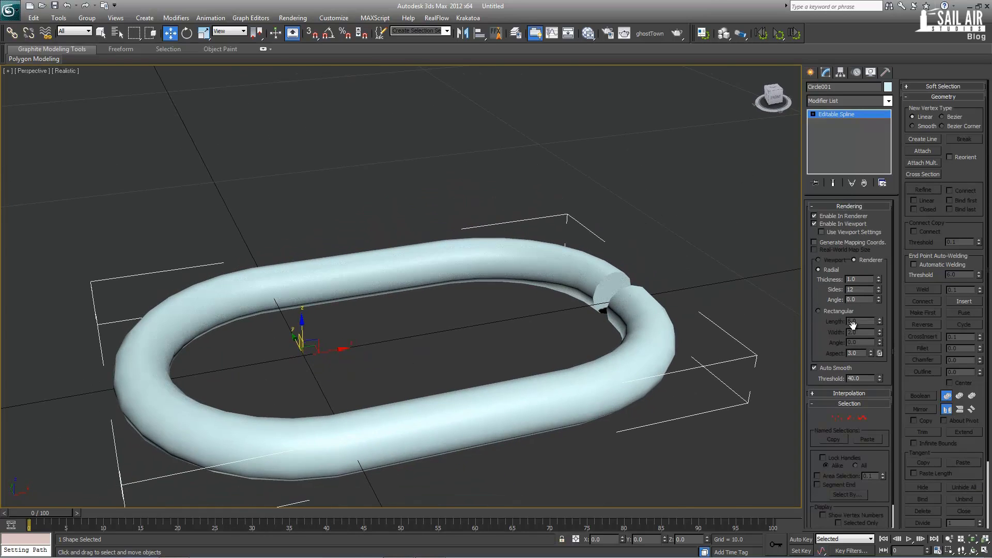
{"action": "middle_click_drag", "start_coordinate": [693, 333], "coordinate": [691, 344], "text": "alt"}
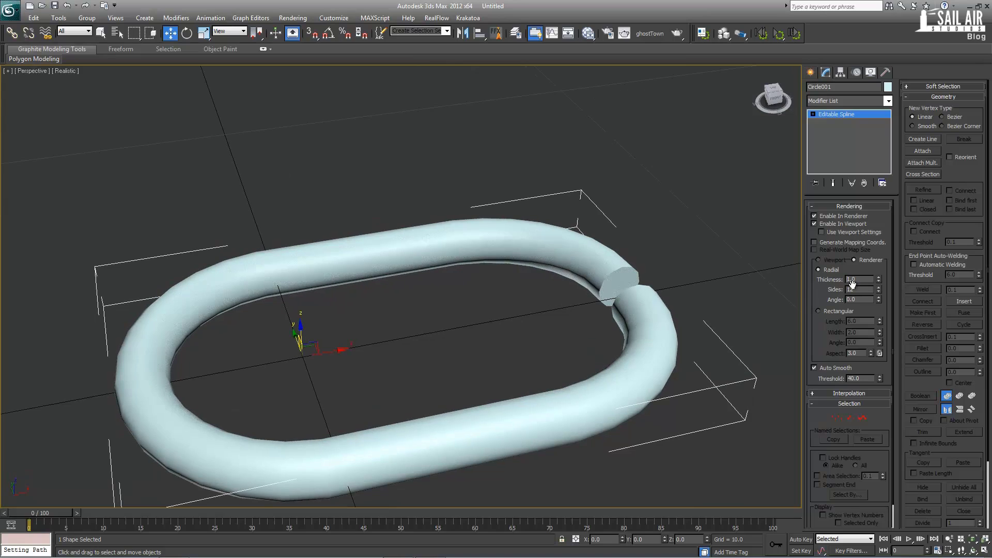
Try radial thicknesses of 2.5 and 2.475 on the link spline.
{"action": "key", "text": "Return"}
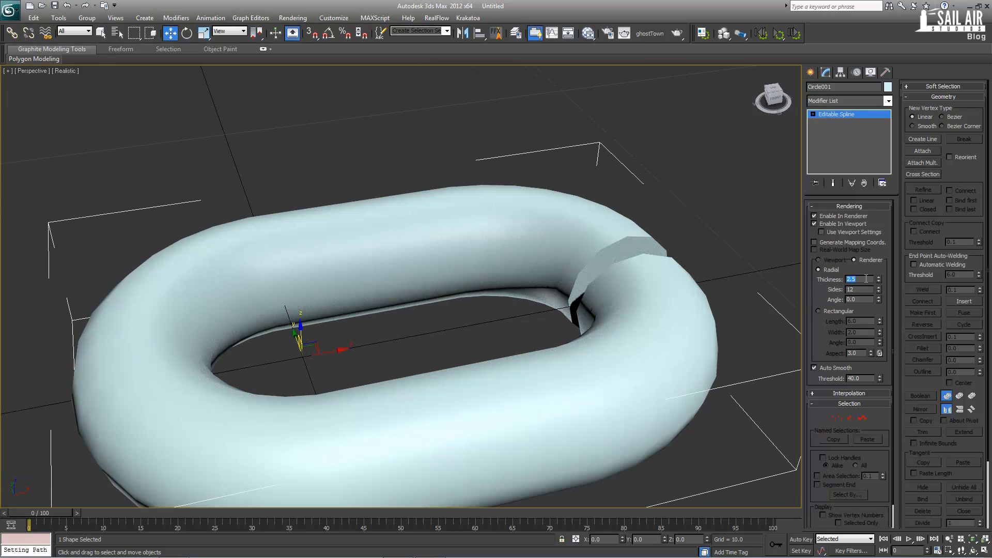
{"action": "middle_click_drag", "start_coordinate": [472, 331], "coordinate": [470, 381], "text": "alt"}
{"action": "scroll", "coordinate": [470, 377], "scroll_direction": "down", "scroll_amount": 1}
{"action": "scroll", "coordinate": [858, 258], "scroll_direction": "down", "scroll_amount": 1}
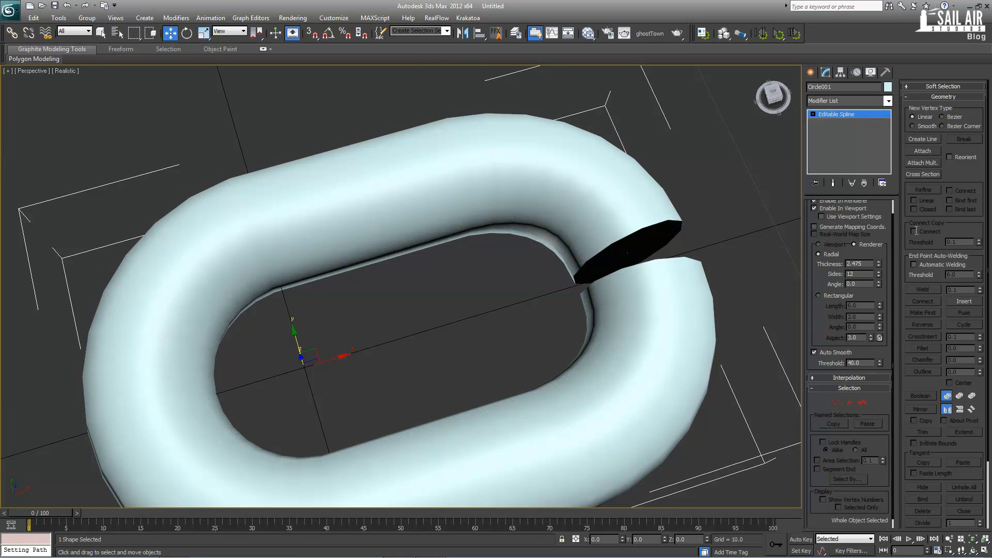
{"action": "type", "text": "2.475"}
{"action": "key", "text": "Return"}
Set the link spline's radial thickness to 1.75 and deselect it.
{"action": "type", "text": "1.75"}
{"action": "key", "text": "Return"}
{"action": "left_click", "coordinate": [712, 231]}
{"action": "scroll", "coordinate": [597, 279], "scroll_direction": "down", "scroll_amount": 5}
{"action": "middle_click_drag", "start_coordinate": [596, 279], "coordinate": [505, 310], "text": "alt"}
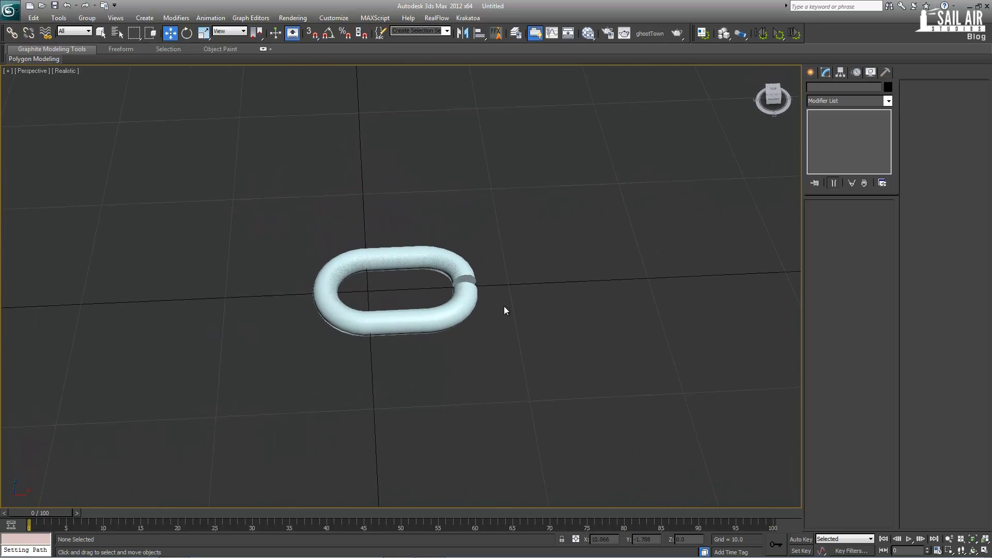
Convert the thick link spline to an Editable Poly and deselect it.
{"action": "left_click", "coordinate": [452, 312]}
{"action": "right_click", "coordinate": [453, 314]}
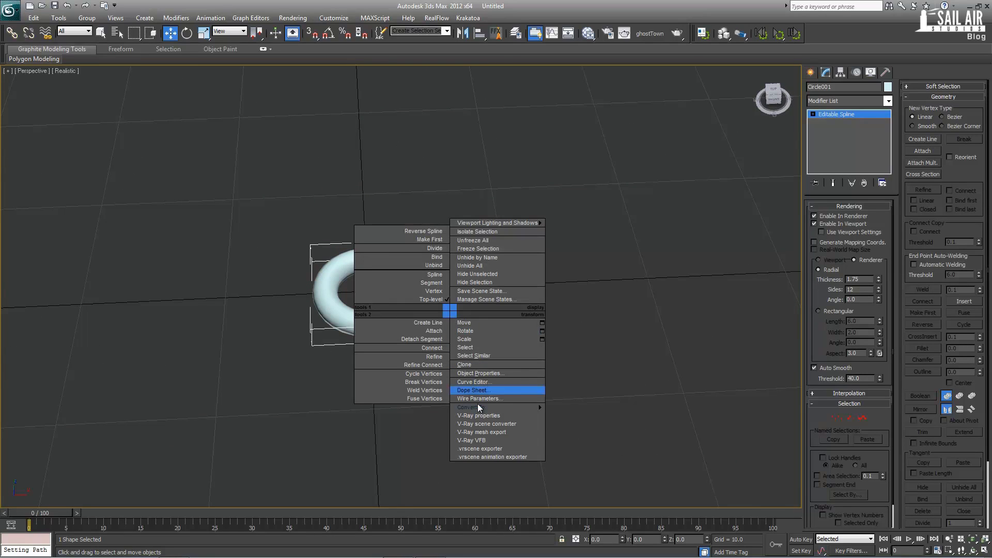
{"action": "mouse_move", "coordinate": [527, 408]}
{"action": "left_click", "coordinate": [576, 424]}
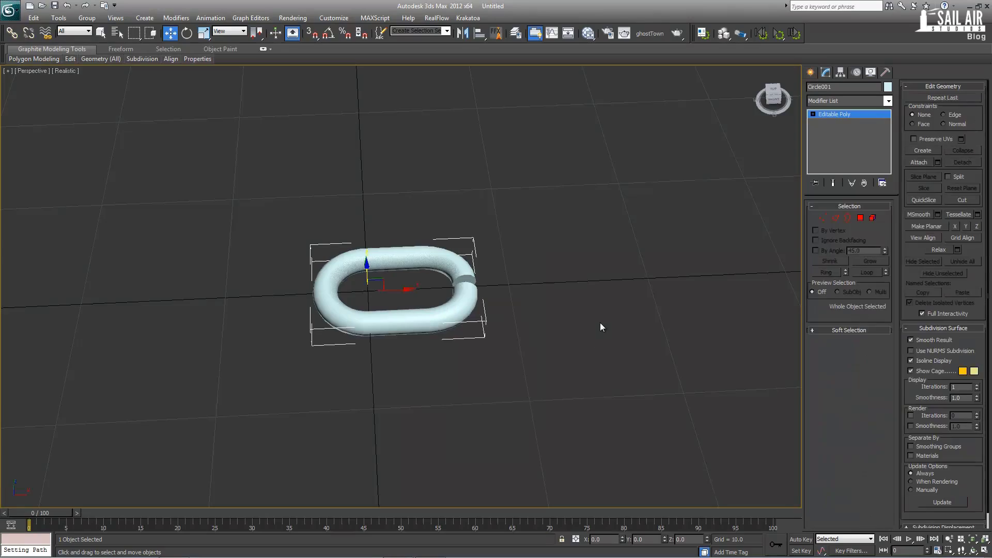
{"action": "left_click", "coordinate": [600, 320]}
Turn on the edged-faces display, frame the chain link from above and deselect it.
{"action": "scroll", "coordinate": [600, 321], "scroll_direction": "down", "scroll_amount": 4}
{"action": "mouse_move", "coordinate": [509, 334]}
{"action": "middle_mouse_down", "text": "alt"}
{"action": "mouse_move", "coordinate": [606, 336]}
{"action": "mouse_move", "coordinate": [527, 333]}
{"action": "middle_mouse_up", "text": "alt"}
{"action": "left_click", "coordinate": [411, 301]}
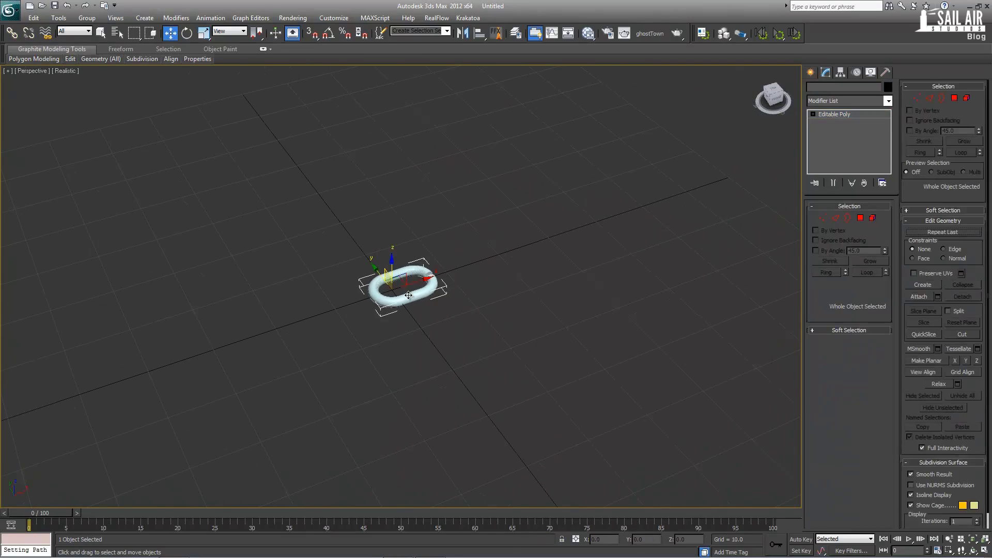
{"action": "key", "text": "z"}
{"action": "key", "text": "F4"}
{"action": "middle_click_drag", "start_coordinate": [497, 372], "coordinate": [513, 410], "text": "alt"}
{"action": "left_click", "coordinate": [573, 345]}
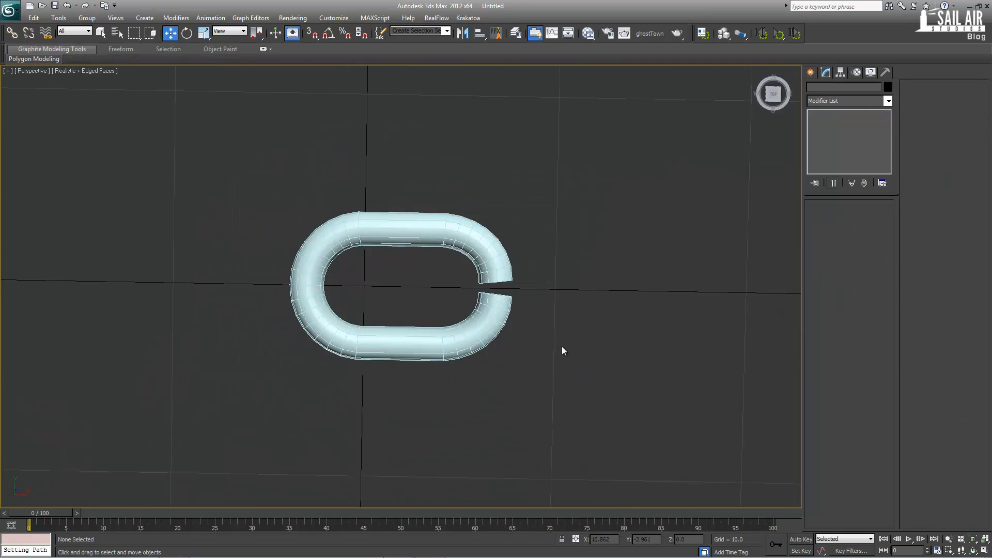
Start creating a Line spline on the ground grid around the chain link.
{"action": "scroll", "coordinate": [482, 358], "scroll_direction": "down", "scroll_amount": 8}
{"action": "middle_click_drag", "start_coordinate": [482, 358], "coordinate": [490, 326], "text": "alt"}
{"action": "left_click", "coordinate": [810, 73]}
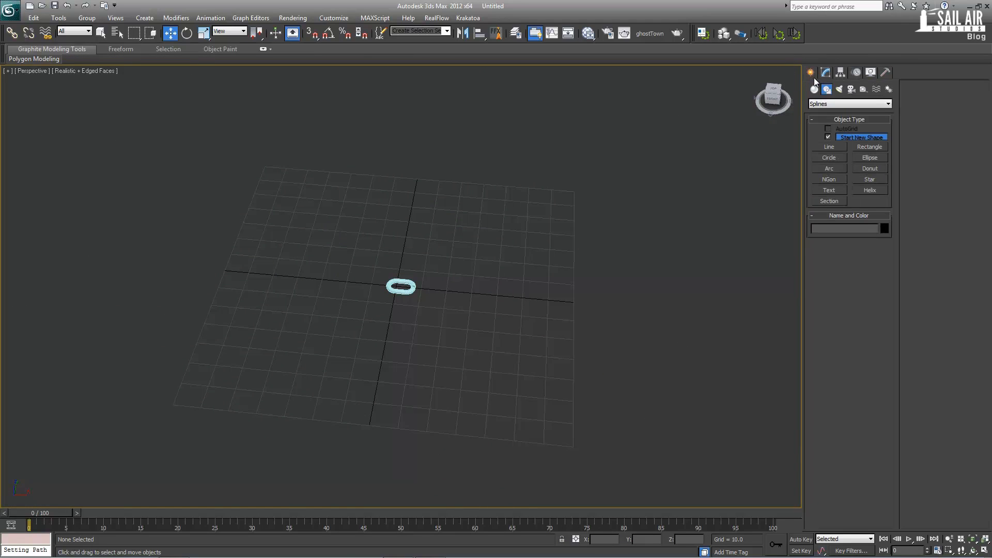
{"action": "left_click", "coordinate": [830, 147]}
{"action": "left_click", "coordinate": [395, 307]}
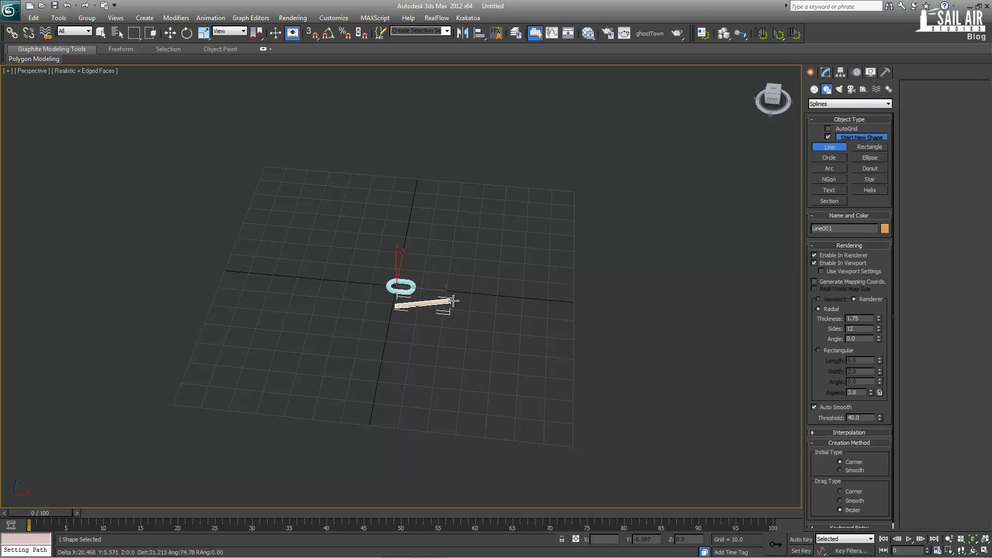
{"action": "left_click", "coordinate": [532, 292]}
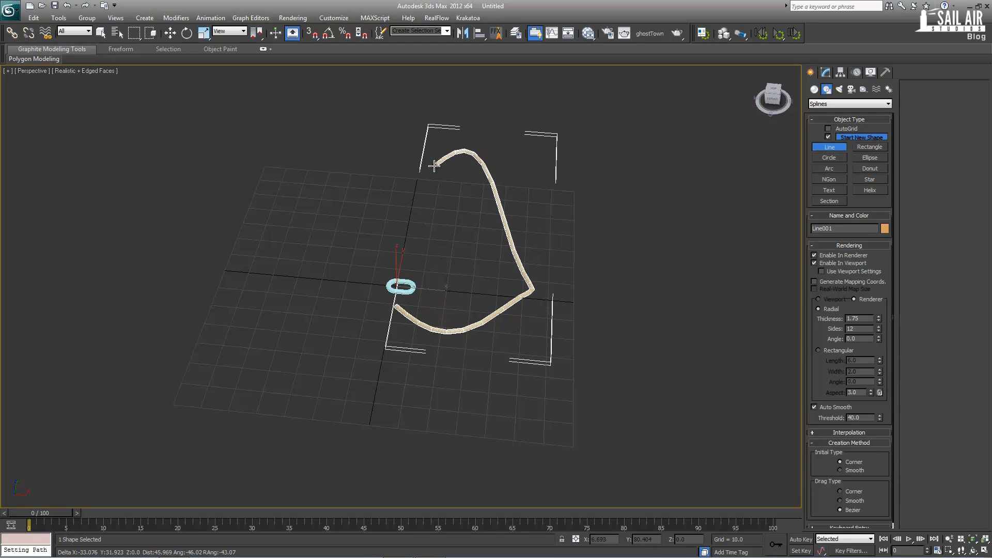
{"action": "left_click", "coordinate": [503, 216]}
{"action": "right_click", "coordinate": [451, 178]}
{"action": "key", "text": "ctrl+z"}
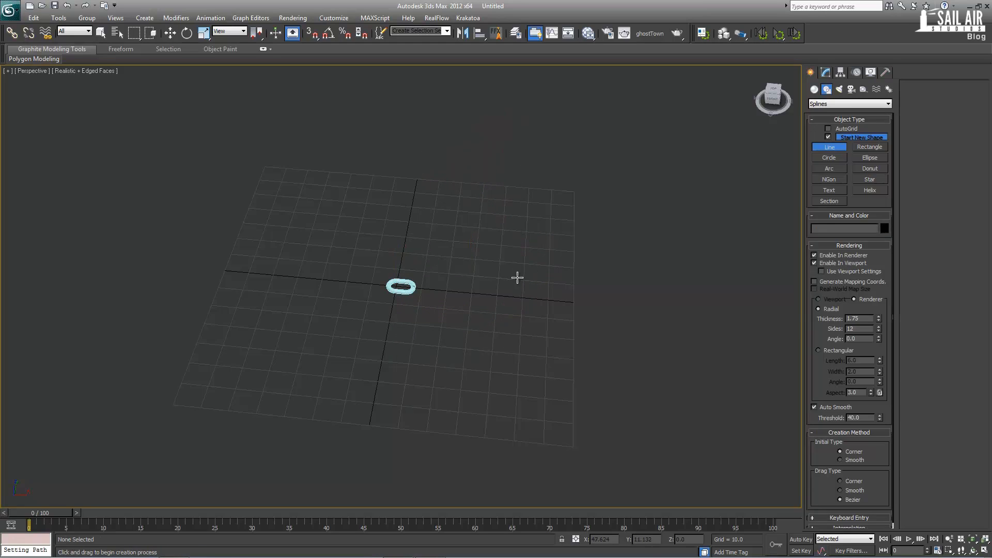
Draw an open, winding Line spline with smooth curves around the link, starting just in front of it, and finish the line.
{"action": "left_click", "coordinate": [388, 324]}
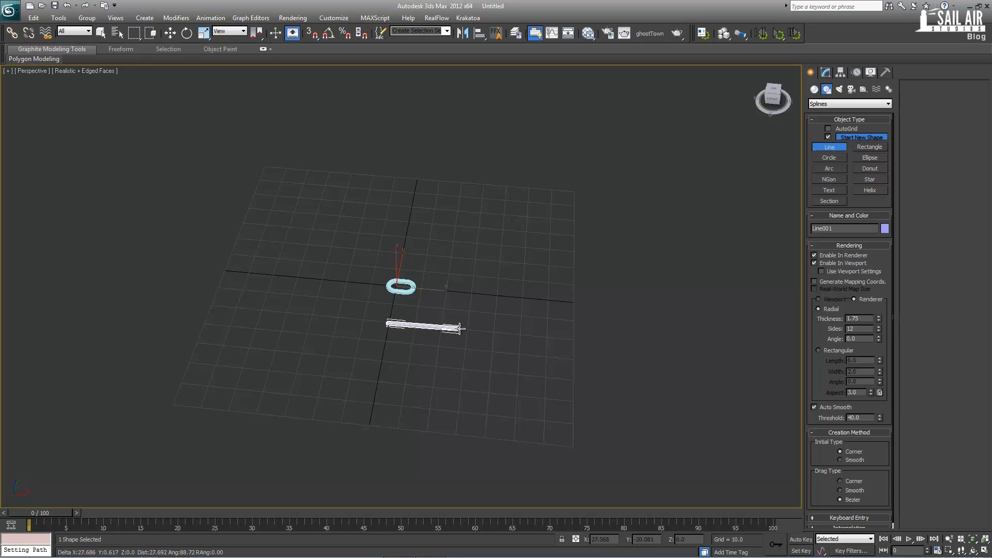
{"action": "key", "text": "s"}
{"action": "key", "text": "s"}
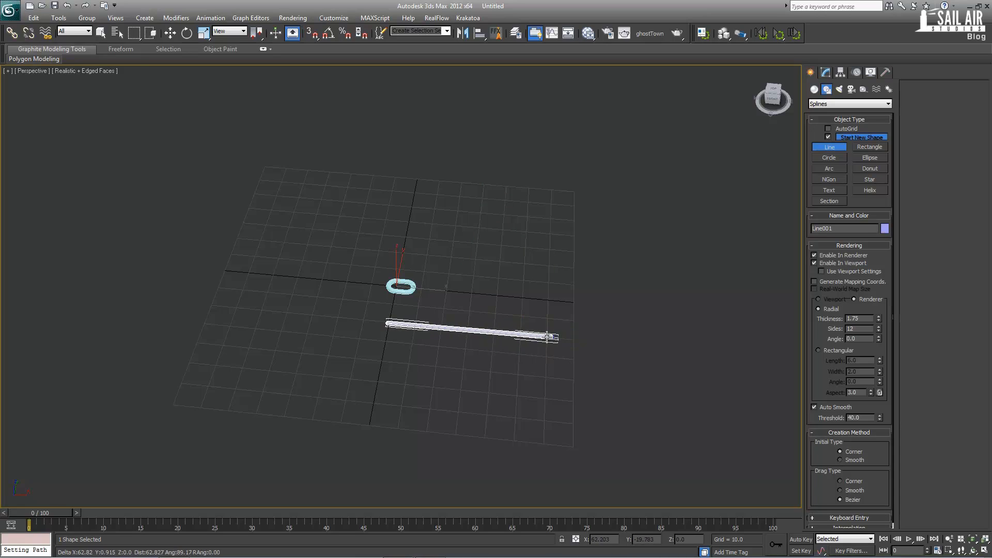
{"action": "left_click_drag", "start_coordinate": [479, 421], "coordinate": [554, 426]}
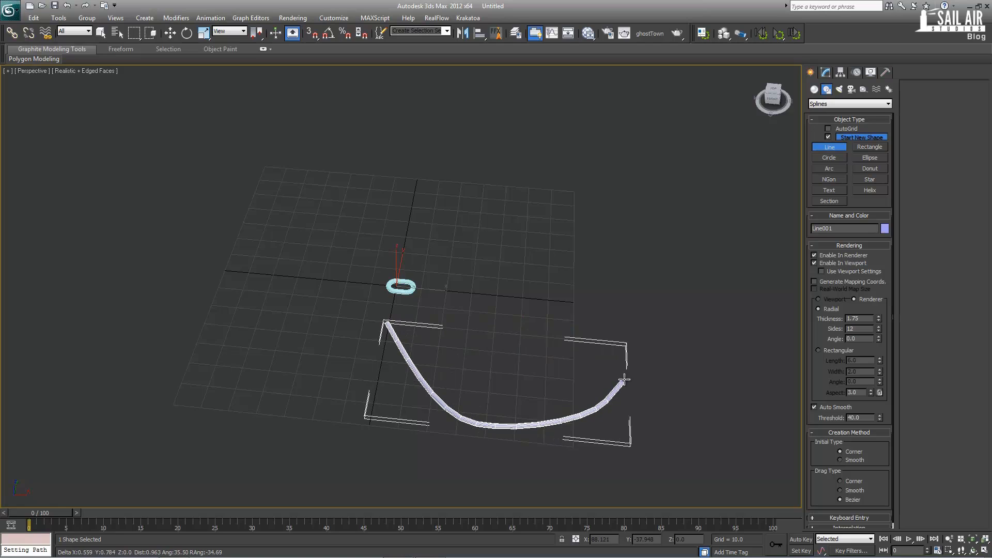
{"action": "left_click", "coordinate": [718, 356]}
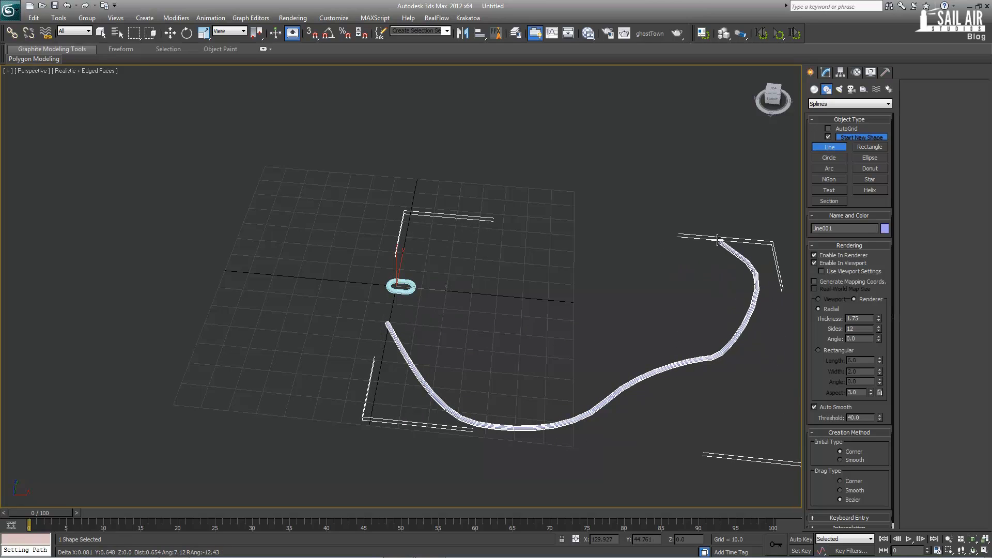
{"action": "left_click", "coordinate": [770, 293]}
{"action": "left_click_drag", "start_coordinate": [481, 242], "coordinate": [456, 210]}
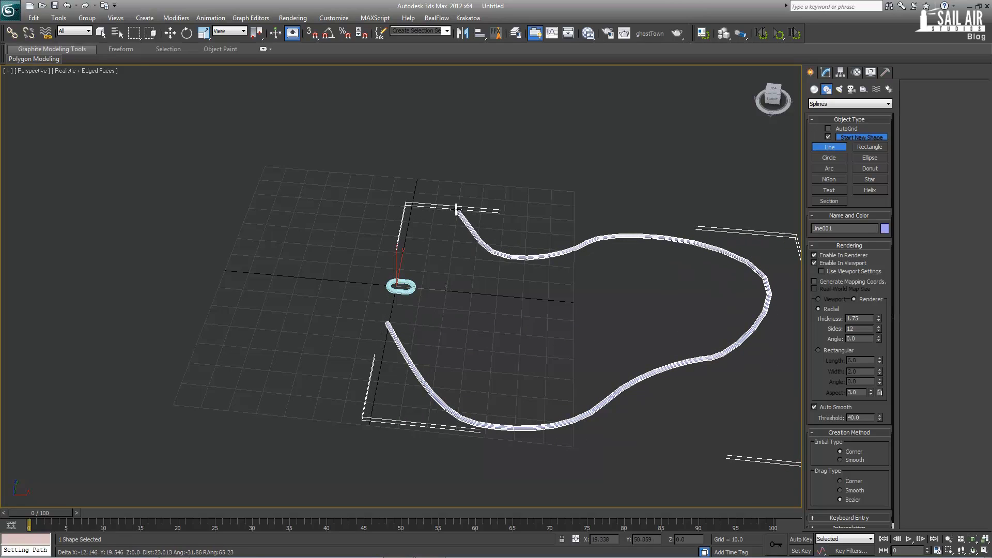
{"action": "left_click_drag", "start_coordinate": [361, 199], "coordinate": [310, 210]}
{"action": "left_click_drag", "start_coordinate": [252, 277], "coordinate": [256, 308]}
{"action": "left_click_drag", "start_coordinate": [309, 402], "coordinate": [262, 456]}
{"action": "key", "text": "BackSpace"}
{"action": "left_click", "coordinate": [317, 489]}
{"action": "right_click", "coordinate": [317, 489]}
{"action": "right_click", "coordinate": [378, 433]}
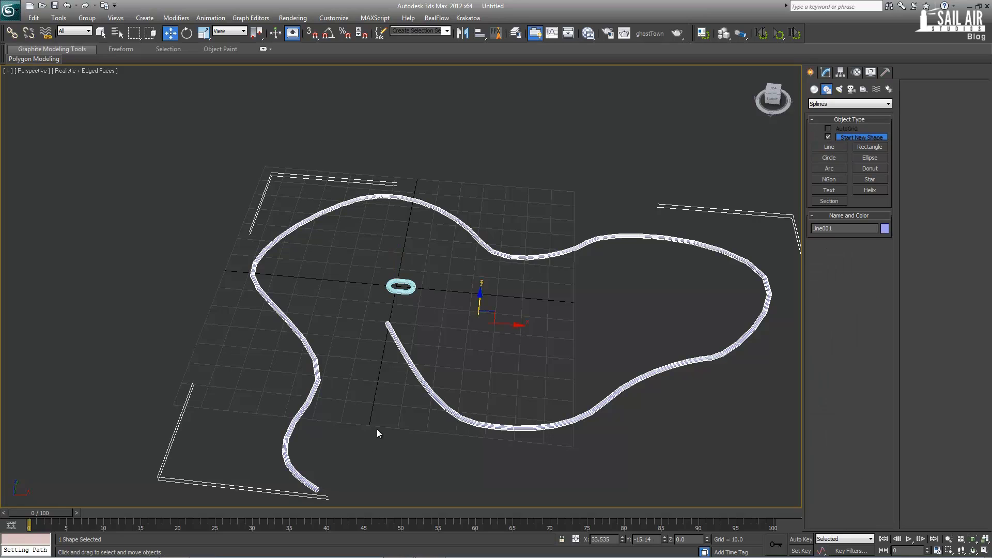
Disable the path spline's rendering thickness in both the renderer and the viewport.
{"action": "left_click", "coordinate": [830, 73]}
{"action": "left_click", "coordinate": [815, 224]}
{"action": "scroll", "coordinate": [443, 206], "scroll_direction": "up", "scroll_amount": 3}
{"action": "middle_click_drag", "start_coordinate": [501, 288], "coordinate": [477, 268]}
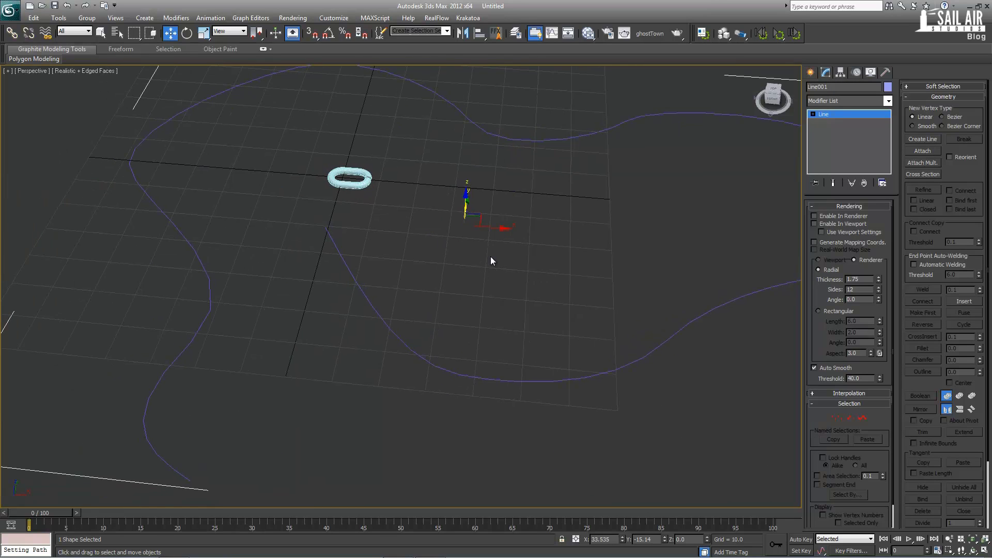
{"action": "scroll", "coordinate": [399, 296], "scroll_direction": "down", "scroll_amount": 3}
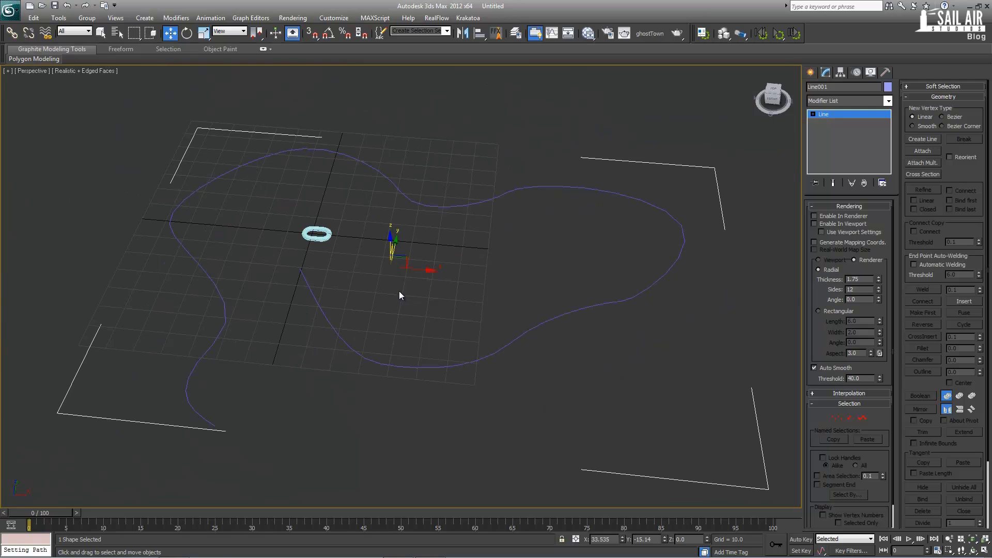
Clone the chain link along the X axis so the copy's end overlaps the open end of the original.
{"action": "left_click", "coordinate": [317, 234]}
{"action": "key", "text": "z"}
{"action": "scroll", "coordinate": [385, 337], "scroll_direction": "down", "scroll_amount": 6}
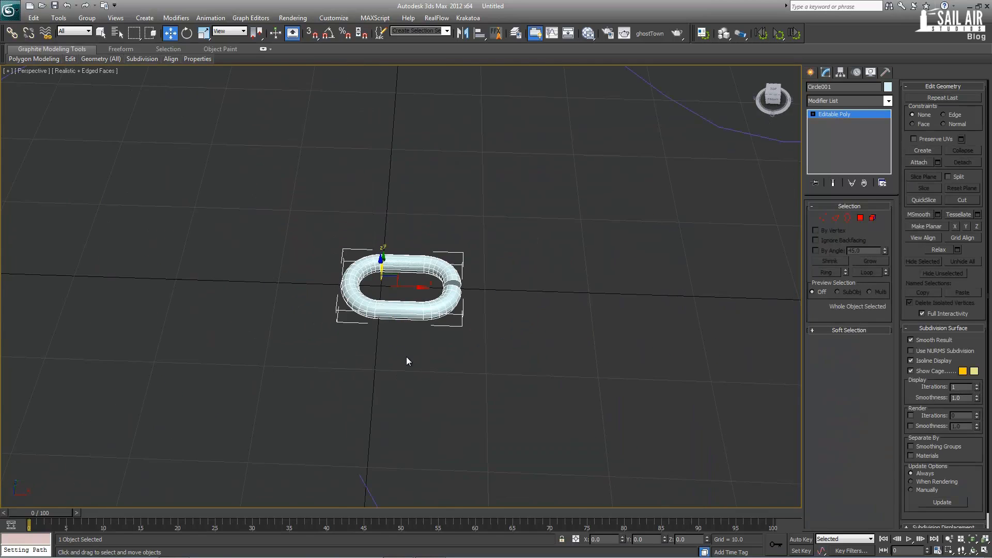
{"action": "scroll", "coordinate": [406, 358], "scroll_direction": "up", "scroll_amount": 4}
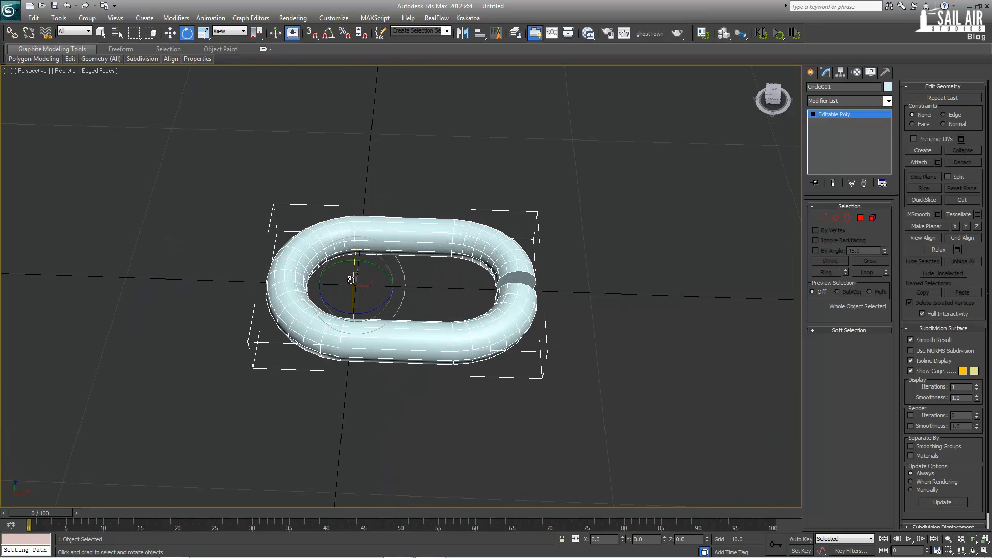
{"action": "key", "text": "w"}
{"action": "mouse_move", "coordinate": [385, 287]}
{"action": "left_mouse_down", "text": "shift"}
{"action": "mouse_move", "coordinate": [591, 291]}
{"action": "mouse_move", "coordinate": [538, 305]}
{"action": "mouse_move", "coordinate": [542, 293]}
{"action": "mouse_move", "coordinate": [541, 324]}
{"action": "left_mouse_up", "text": "shift"}
{"action": "left_click", "coordinate": [504, 328]}
Rotate the copied link about its long axis until it stands perpendicular to the first link and interlocks with it.
{"action": "key", "text": "e"}
{"action": "middle_click_drag", "start_coordinate": [472, 341], "coordinate": [540, 354], "text": "alt"}
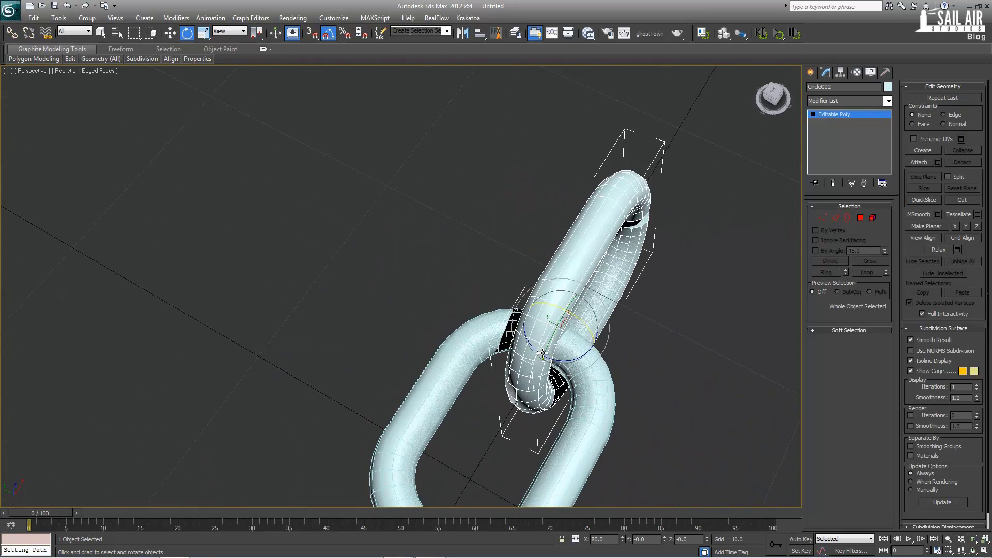
{"action": "left_click_drag", "start_coordinate": [586, 316], "coordinate": [582, 324]}
{"action": "middle_click_drag", "start_coordinate": [573, 340], "coordinate": [599, 322], "text": "alt"}
Check how the two links interlock in the four-viewport layout and in the Perspective view.
{"action": "key", "text": "alt+w"}
{"action": "right_click", "coordinate": [195, 233]}
{"action": "left_click_drag", "start_coordinate": [161, 176], "coordinate": [161, 175]}
{"action": "left_click", "coordinate": [643, 428]}
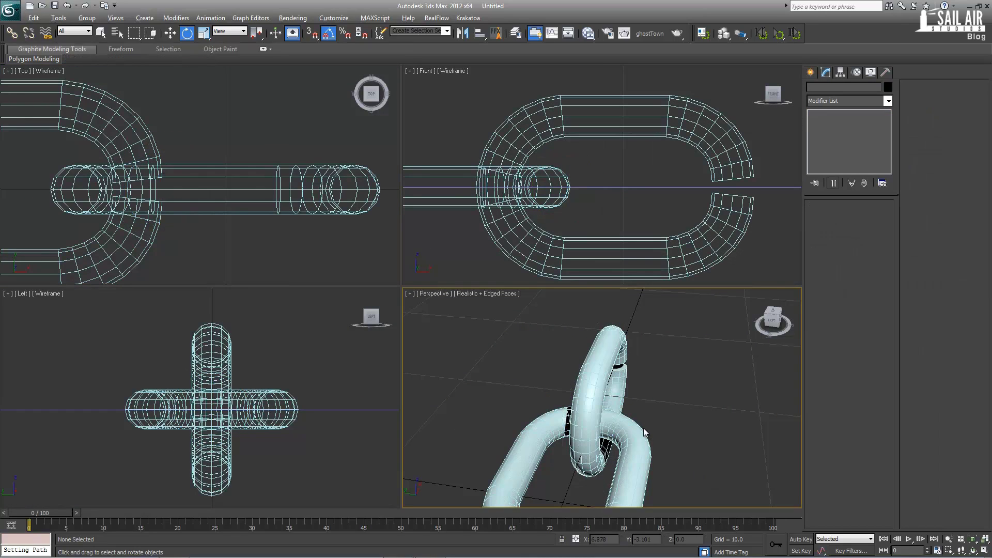
{"action": "key", "text": "alt+w"}
{"action": "middle_click_drag", "start_coordinate": [622, 404], "coordinate": [496, 391], "text": "alt"}
{"action": "scroll", "coordinate": [465, 398], "scroll_direction": "down", "scroll_amount": 8}
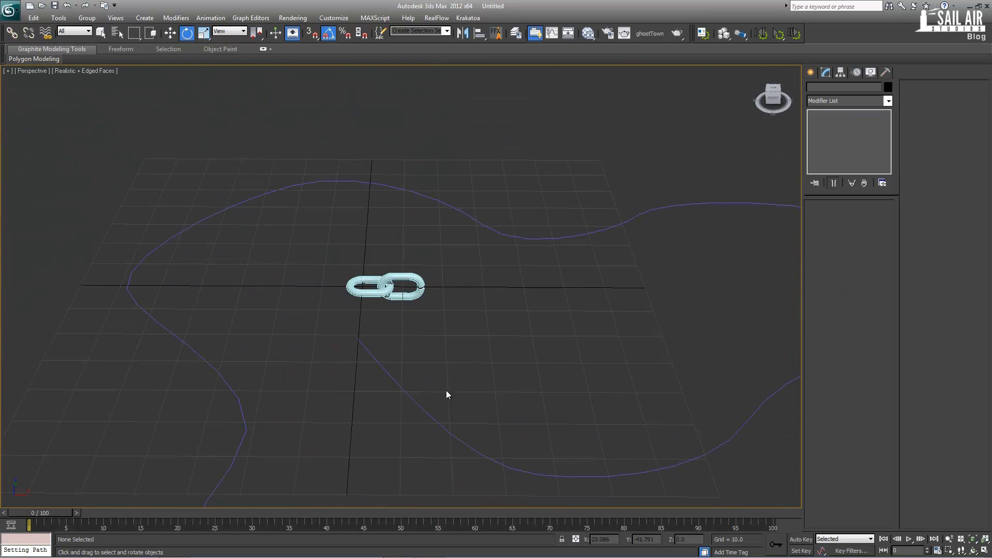
{"action": "scroll", "coordinate": [296, 387], "scroll_direction": "up", "scroll_amount": 5}
{"action": "middle_click_drag", "start_coordinate": [296, 387], "coordinate": [328, 366]}
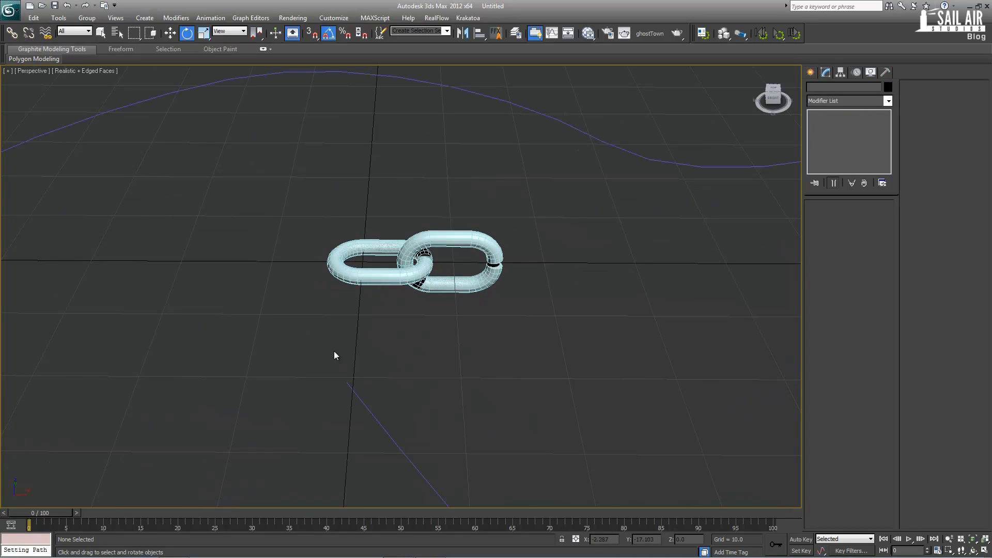
{"action": "left_click", "coordinate": [385, 272]}
{"action": "left_click", "coordinate": [439, 266], "text": "ctrl"}
{"action": "key", "text": "w"}
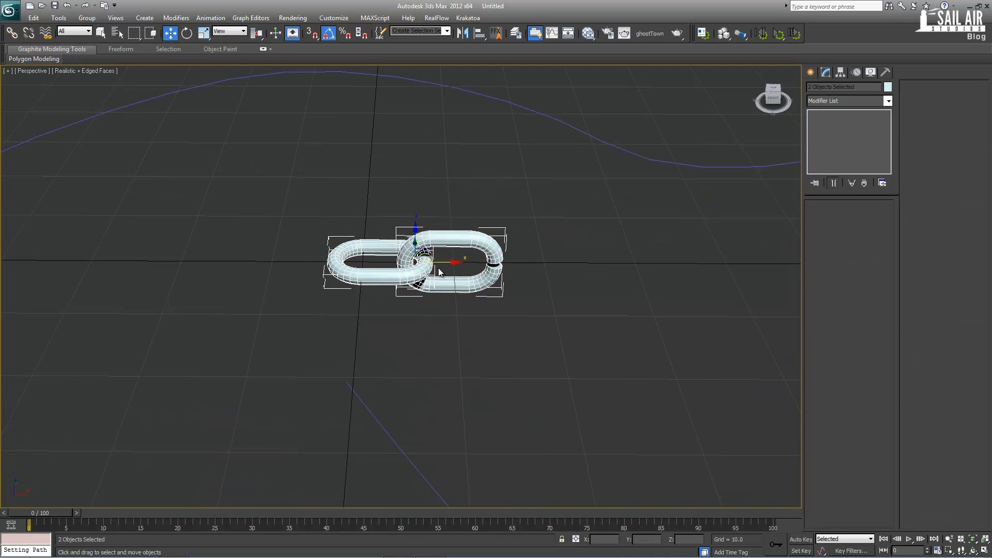
{"action": "mouse_move", "coordinate": [451, 262]}
{"action": "left_mouse_down", "text": "shift"}
{"action": "mouse_move", "coordinate": [584, 264]}
{"action": "mouse_move", "coordinate": [573, 264]}
{"action": "left_mouse_up", "text": "shift"}
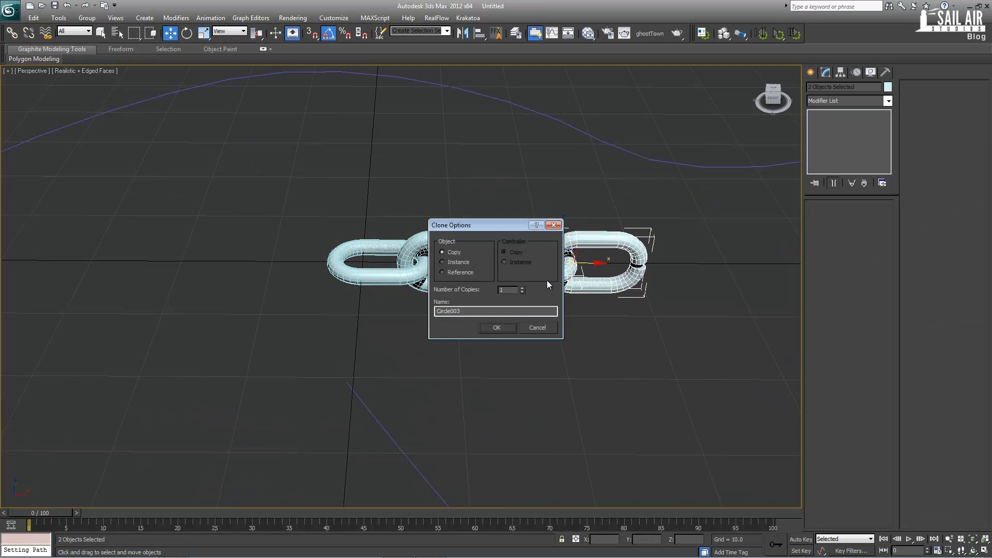
{"action": "left_click", "coordinate": [522, 289]}
{"action": "left_click", "coordinate": [522, 289]}
{"action": "left_click", "coordinate": [511, 330]}
{"action": "mouse_move", "coordinate": [487, 340]}
{"action": "middle_mouse_down"}
{"action": "mouse_move", "coordinate": [345, 354]}
{"action": "mouse_move", "coordinate": [454, 327]}
{"action": "middle_mouse_up"}
{"action": "scroll", "coordinate": [379, 347], "scroll_direction": "down", "scroll_amount": 3}
{"action": "key", "text": "ctrl+z"}
Attach the second link to the first so both form one editable poly object.
{"action": "scroll", "coordinate": [403, 287], "scroll_direction": "up", "scroll_amount": 3}
{"action": "left_click", "coordinate": [355, 255]}
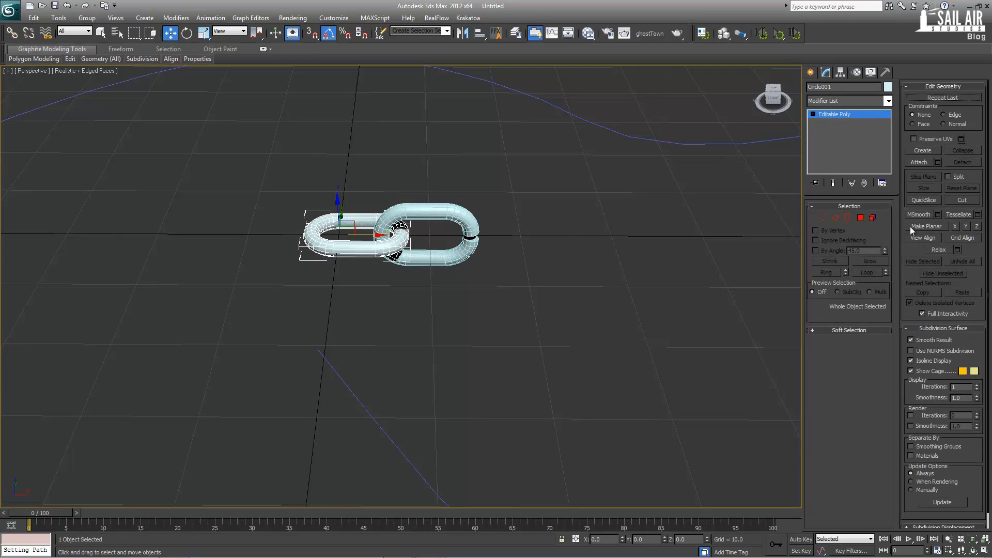
{"action": "left_click", "coordinate": [451, 215]}
{"action": "right_click", "coordinate": [537, 295]}
Enable Affect Pivot Only and move the link pair's pivot along X to the closed outer end of the first link.
{"action": "left_click", "coordinate": [841, 72]}
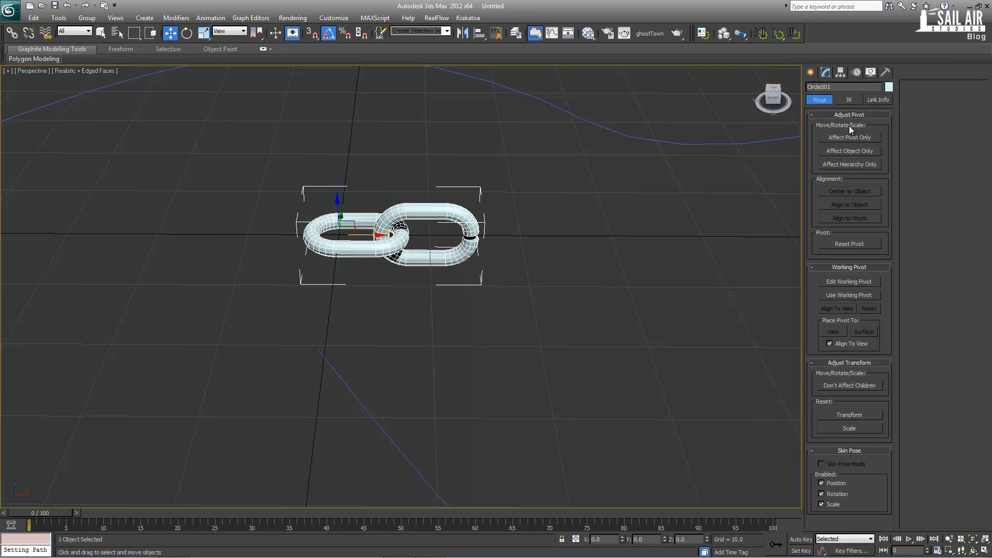
{"action": "left_click", "coordinate": [836, 137]}
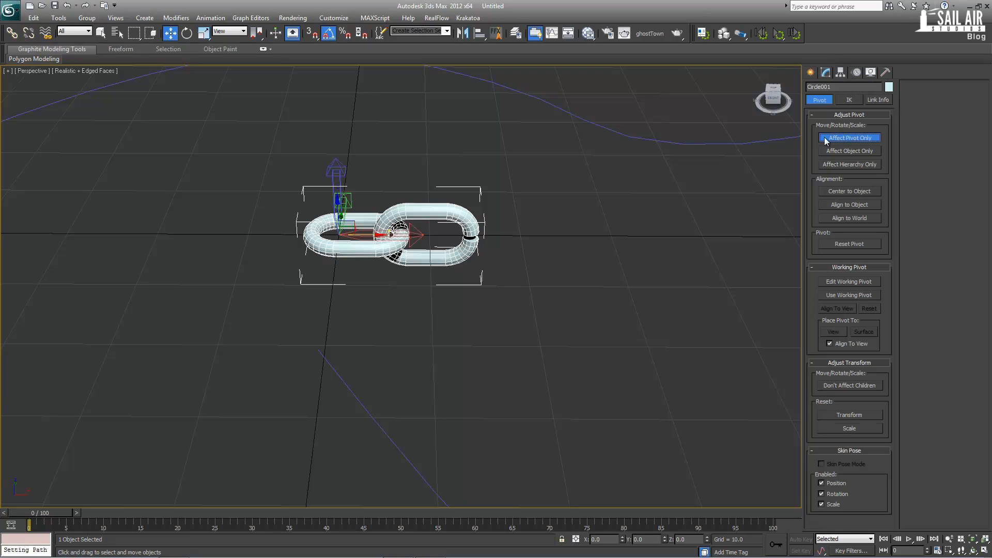
{"action": "middle_click_drag", "start_coordinate": [374, 222], "coordinate": [505, 217]}
{"action": "scroll", "coordinate": [505, 217], "scroll_direction": "up", "scroll_amount": 2}
{"action": "middle_click_drag", "start_coordinate": [577, 190], "coordinate": [545, 234]}
{"action": "scroll", "coordinate": [545, 234], "scroll_direction": "up", "scroll_amount": 2}
{"action": "left_click_drag", "start_coordinate": [555, 221], "coordinate": [460, 225]}
In the Top view, snap the pivot to X -3.0 in the middle of the first link's rounded end.
{"action": "key", "text": "alt+w"}
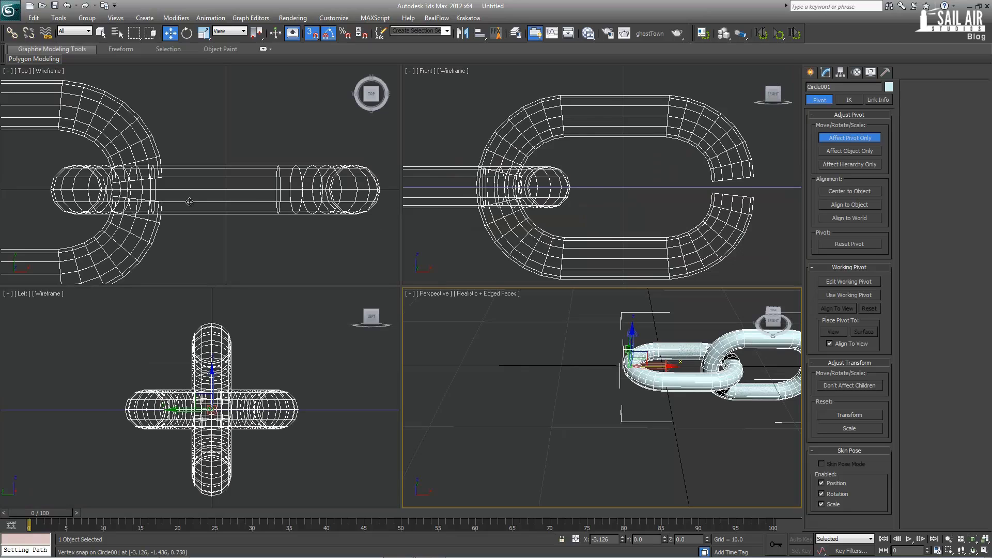
{"action": "middle_click", "coordinate": [201, 205]}
{"action": "key", "text": "z"}
{"action": "middle_click_drag", "start_coordinate": [210, 209], "coordinate": [372, 195]}
{"action": "middle_click_drag", "start_coordinate": [161, 185], "coordinate": [176, 196]}
{"action": "key", "text": "alt+w"}
{"action": "scroll", "coordinate": [259, 238], "scroll_direction": "up", "scroll_amount": 3}
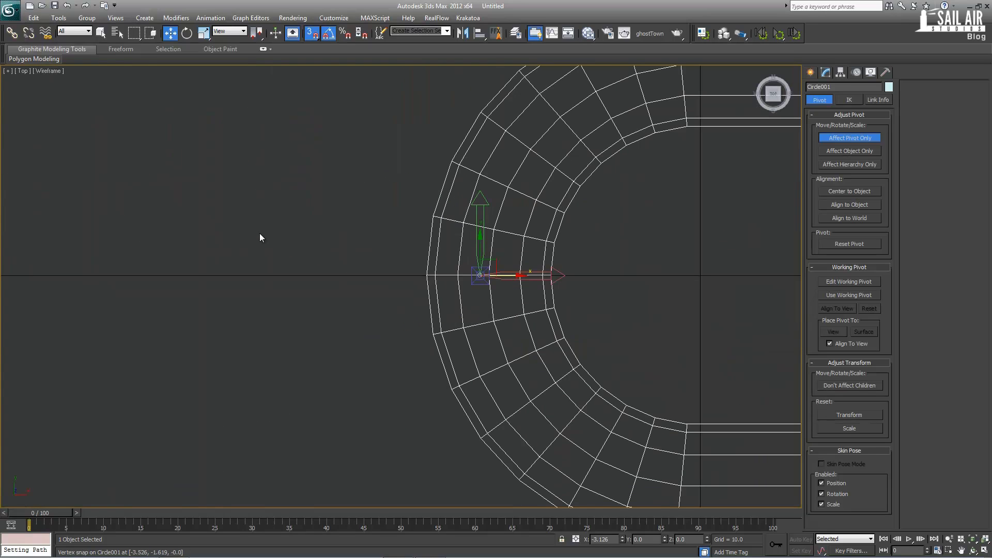
{"action": "left_click_drag", "start_coordinate": [503, 278], "coordinate": [487, 276]}
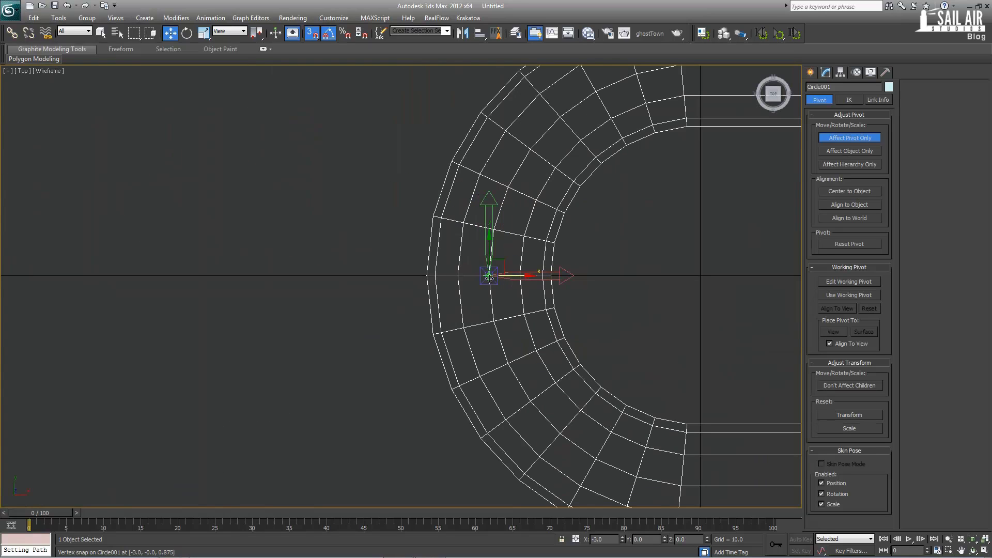
Leave pivot-only editing and return to the maximized Perspective view with the Rotate tool active on the link pair.
{"action": "scroll", "coordinate": [642, 304], "scroll_direction": "down", "scroll_amount": 5}
{"action": "middle_click_drag", "start_coordinate": [607, 273], "coordinate": [521, 255]}
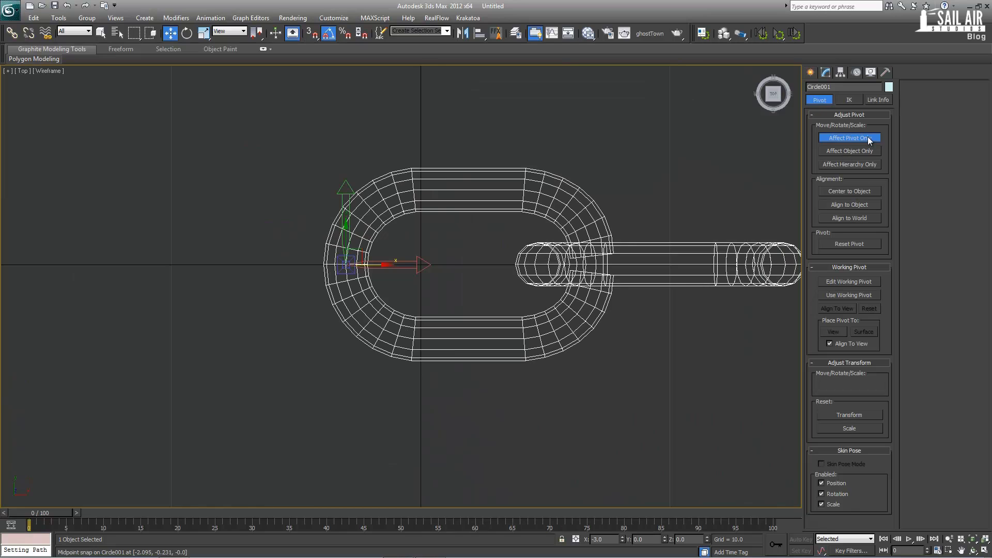
{"action": "left_click", "coordinate": [664, 163]}
{"action": "middle_click_drag", "start_coordinate": [591, 300], "coordinate": [501, 230]}
{"action": "scroll", "coordinate": [501, 231], "scroll_direction": "down", "scroll_amount": 2}
{"action": "left_click", "coordinate": [479, 215]}
{"action": "key", "text": "alt+w"}
{"action": "left_click", "coordinate": [618, 422]}
{"action": "key", "text": "alt+w"}
{"action": "scroll", "coordinate": [507, 351], "scroll_direction": "down", "scroll_amount": 8}
{"action": "key", "text": "e"}
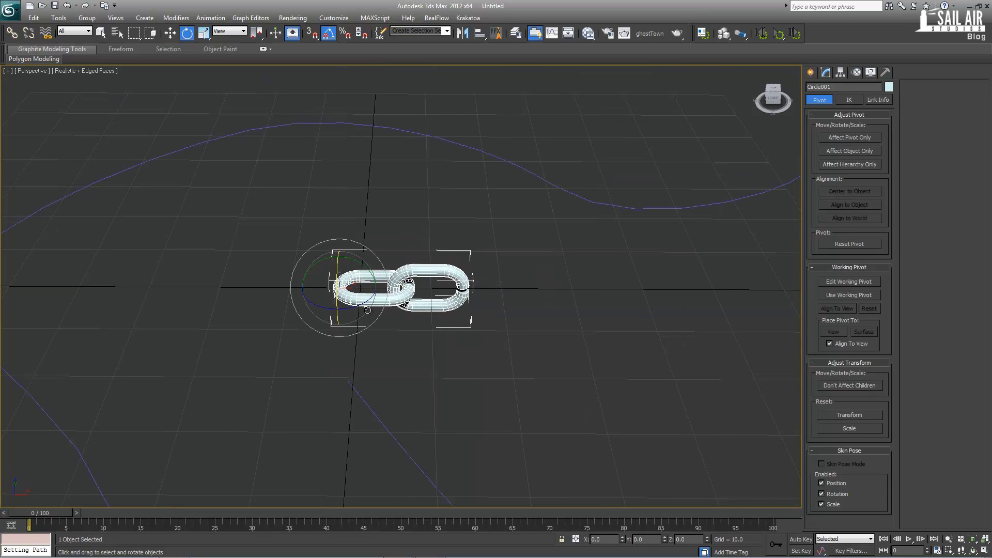
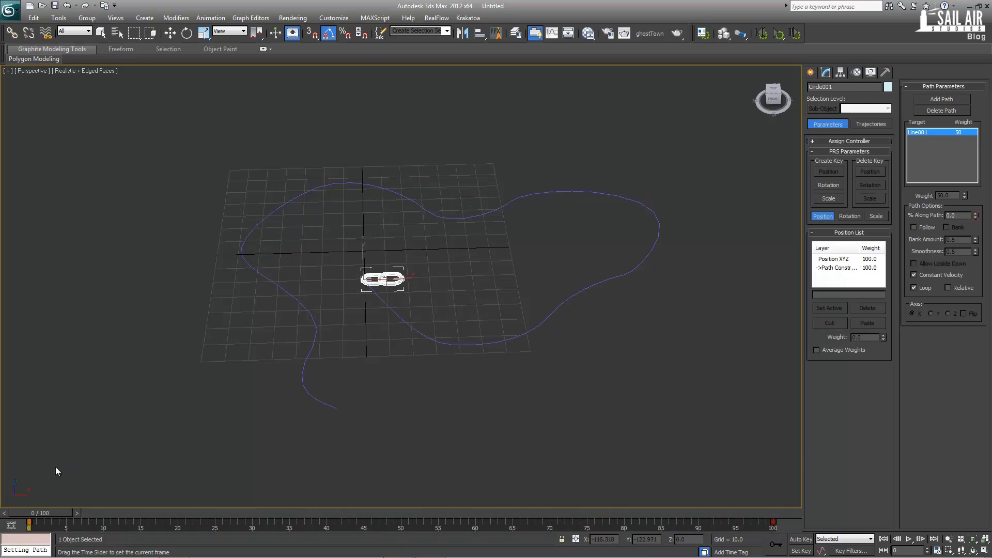
Turn on Follow in the link pair's path constraint options.
{"action": "scroll", "coordinate": [370, 346], "scroll_direction": "up", "scroll_amount": 4}
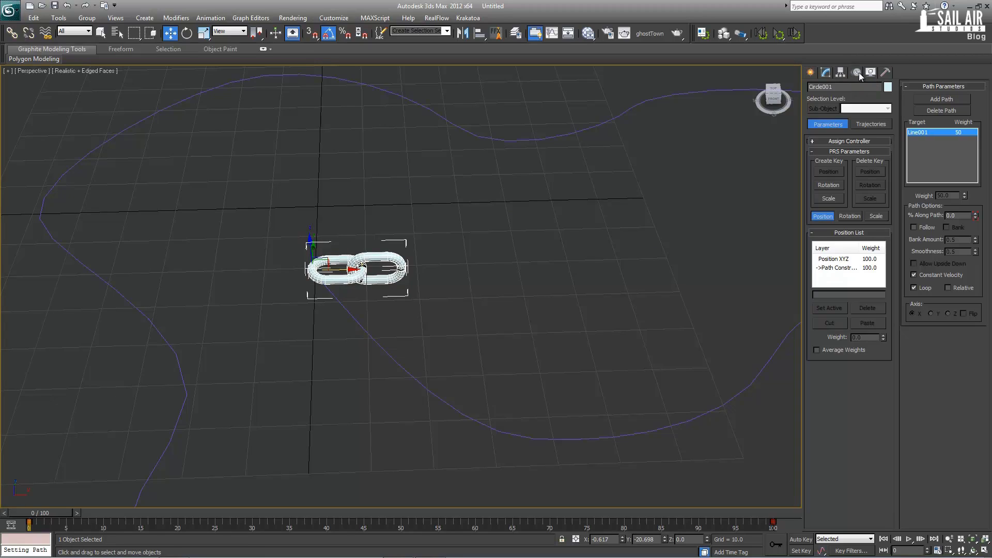
{"action": "left_click", "coordinate": [813, 73]}
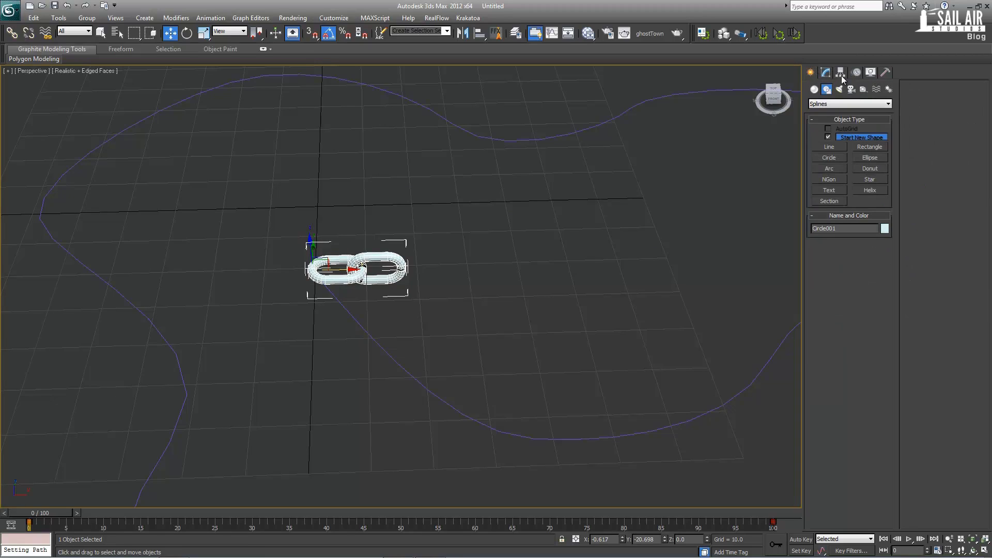
{"action": "left_click", "coordinate": [856, 73]}
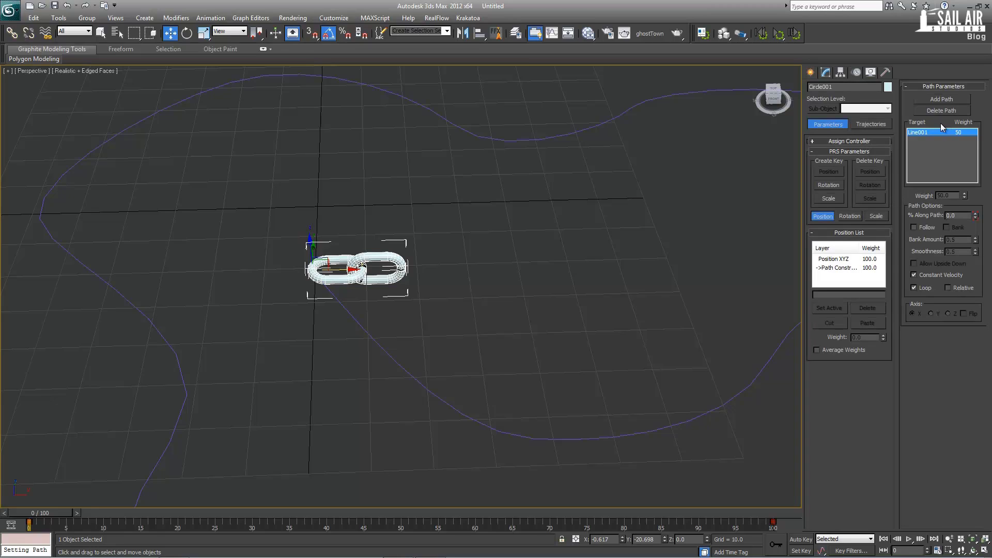
{"action": "left_click", "coordinate": [925, 228]}
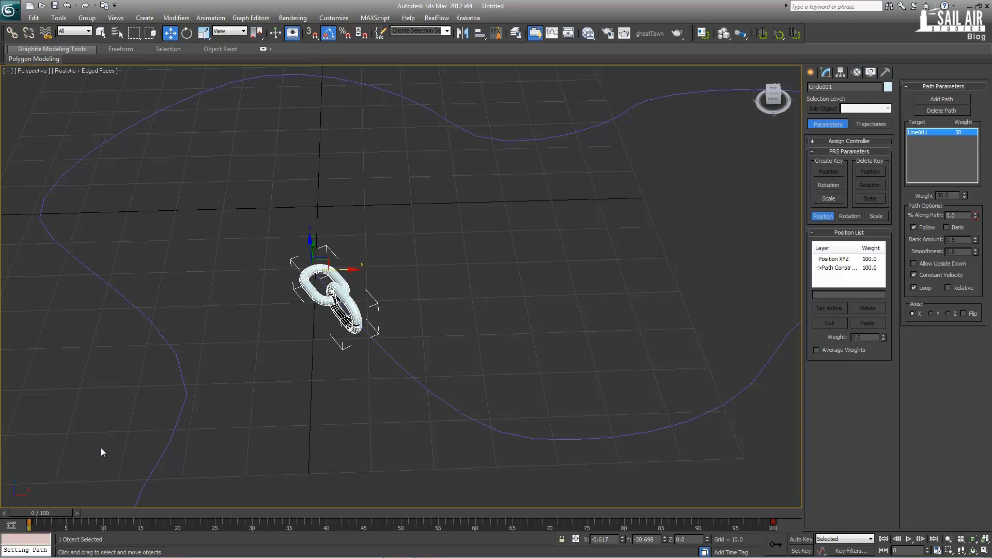
Try the Y and Z follow axes and the Flip option of the link pair's path constraint, ending on the X axis.
{"action": "mouse_move", "coordinate": [27, 510]}
{"action": "left_mouse_down"}
{"action": "mouse_move", "coordinate": [525, 471]}
{"action": "mouse_move", "coordinate": [752, 480]}
{"action": "mouse_move", "coordinate": [26, 501]}
{"action": "left_mouse_up"}
{"action": "key", "text": "w"}
{"action": "left_click", "coordinate": [930, 313]}
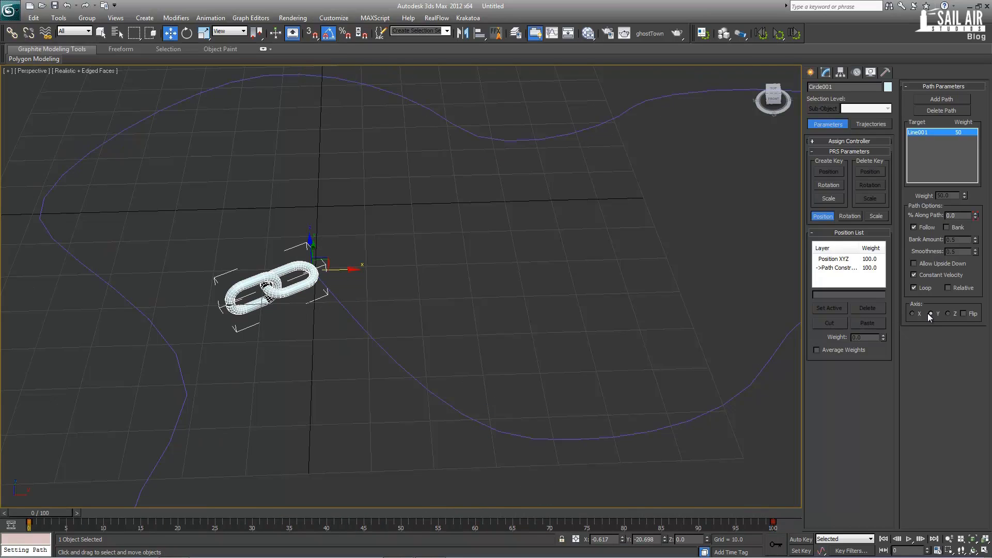
{"action": "left_click", "coordinate": [947, 313]}
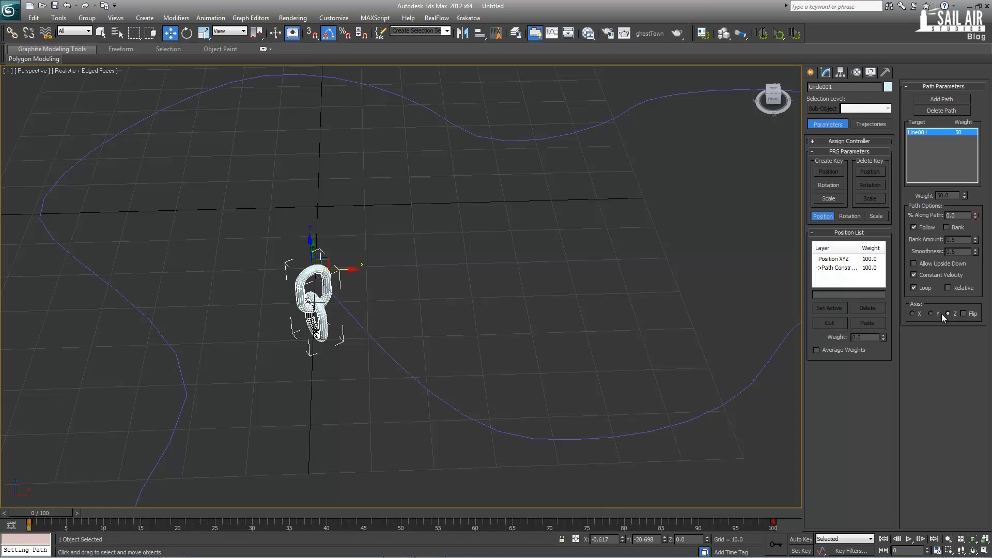
{"action": "left_click", "coordinate": [913, 314]}
{"action": "key", "text": "z"}
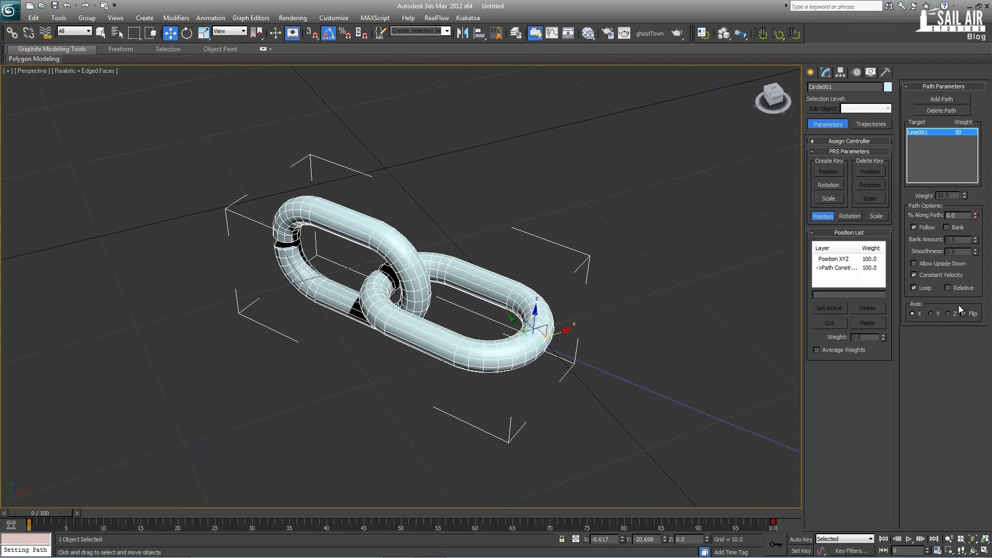
{"action": "left_click", "coordinate": [963, 314]}
{"action": "key", "text": "z"}
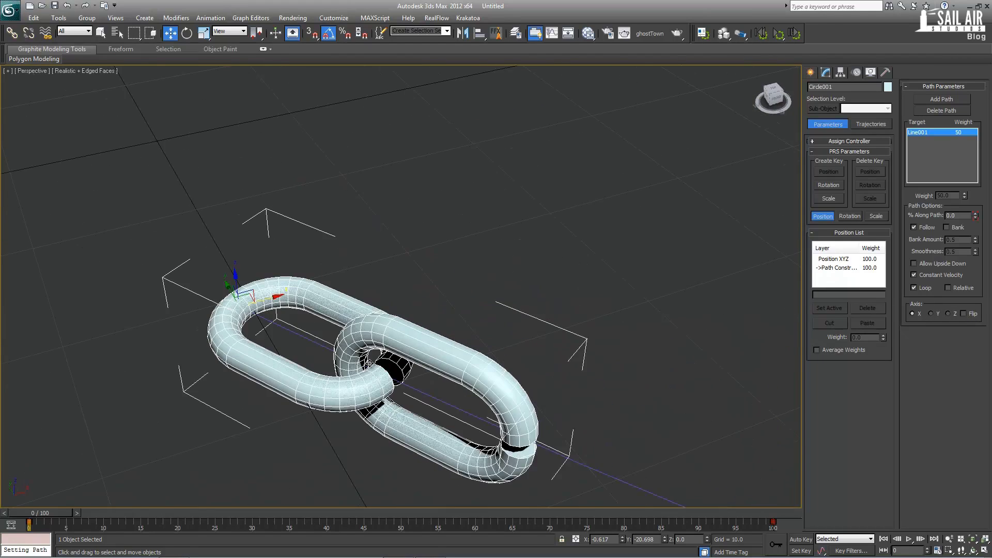
Examine from several angles how the link pair's pivot and direction line up with the spline, and clear the selection.
{"action": "scroll", "coordinate": [412, 399], "scroll_direction": "down", "scroll_amount": 3}
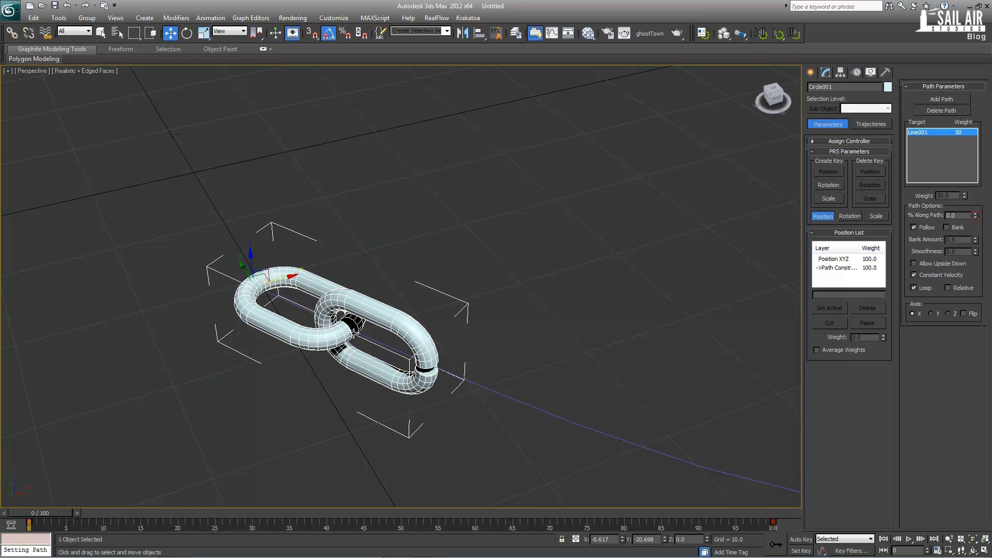
{"action": "middle_click_drag", "start_coordinate": [253, 280], "coordinate": [301, 294], "text": "alt"}
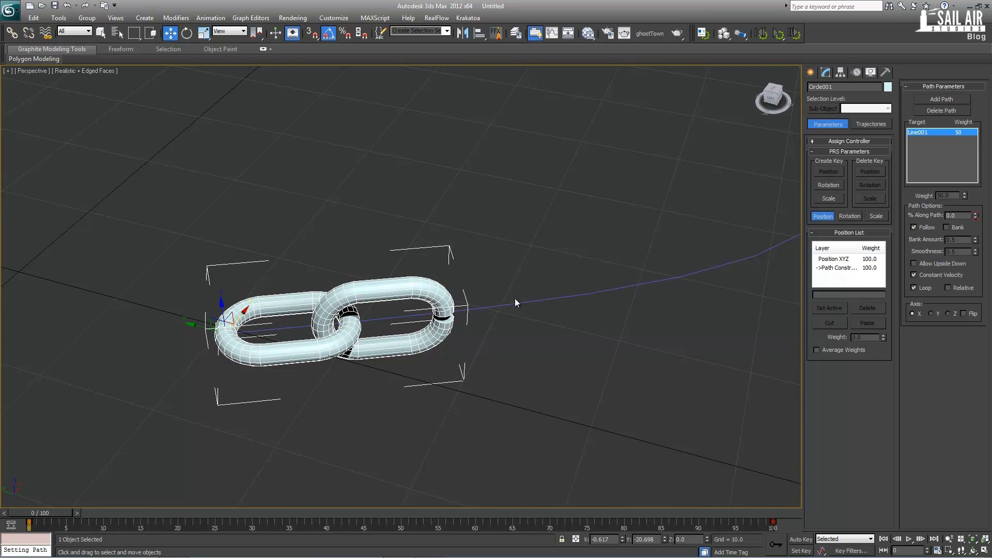
{"action": "scroll", "coordinate": [379, 307], "scroll_direction": "down", "scroll_amount": 3}
{"action": "middle_click_drag", "start_coordinate": [380, 307], "coordinate": [407, 363], "text": "alt"}
{"action": "left_click_drag", "start_coordinate": [54, 508], "coordinate": [23, 460]}
{"action": "key", "text": "w"}
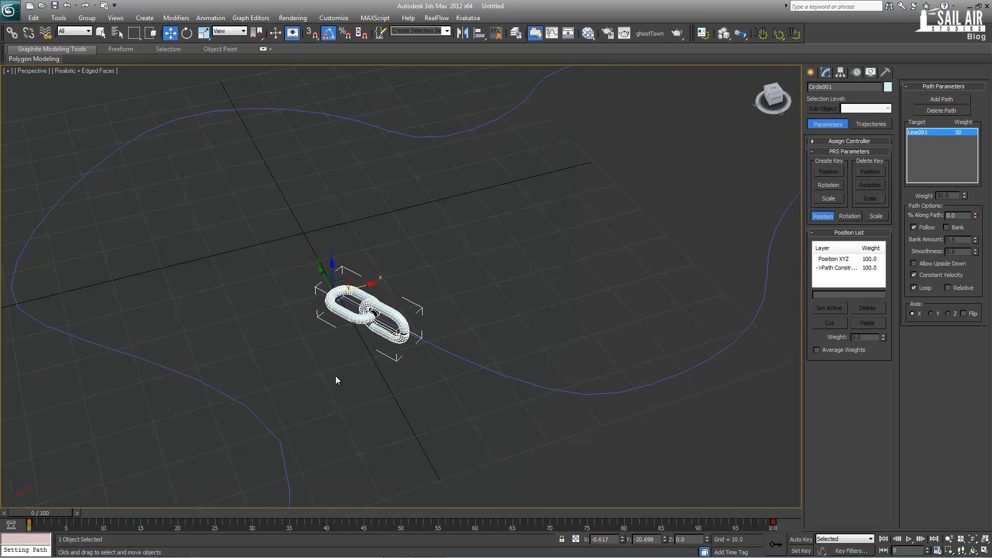
{"action": "scroll", "coordinate": [336, 376], "scroll_direction": "up", "scroll_amount": 2}
{"action": "middle_click_drag", "start_coordinate": [441, 369], "coordinate": [412, 342]}
{"action": "scroll", "coordinate": [452, 312], "scroll_direction": "down", "scroll_amount": 2}
{"action": "left_click", "coordinate": [447, 316]}
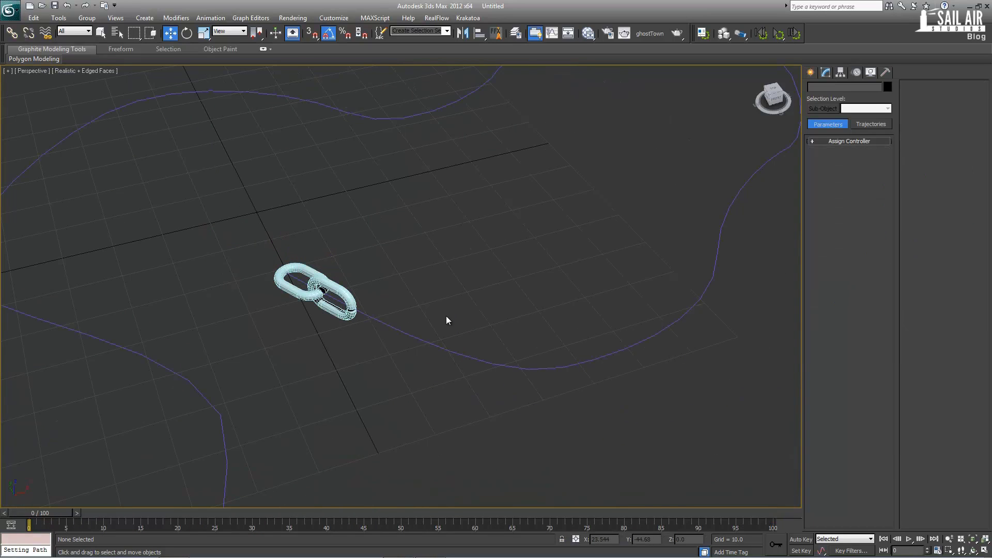
Snapshot the link pair along the spline over the frame range 0 to 100 with 40 copies, using the Mesh clone method.
{"action": "left_click", "coordinate": [346, 293]}
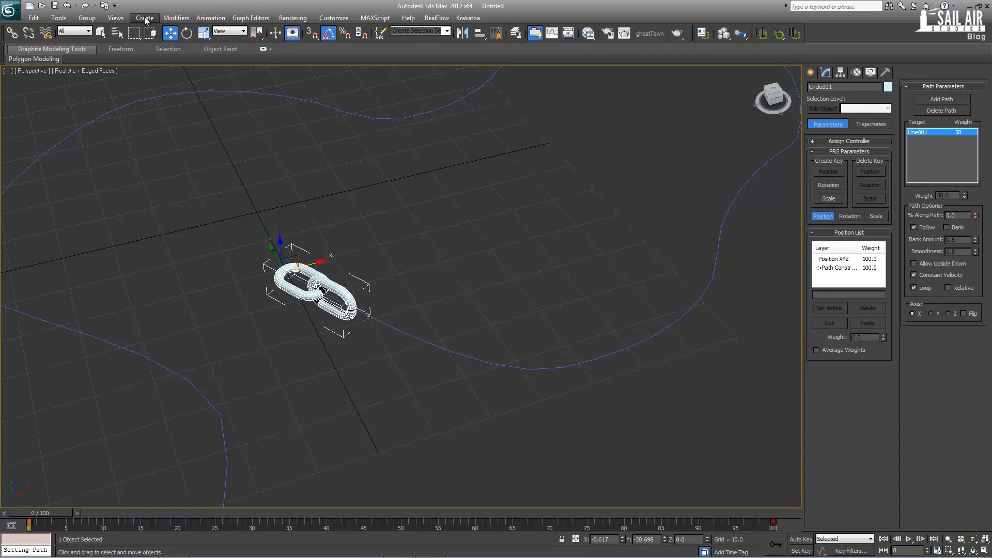
{"action": "left_click", "coordinate": [58, 18]}
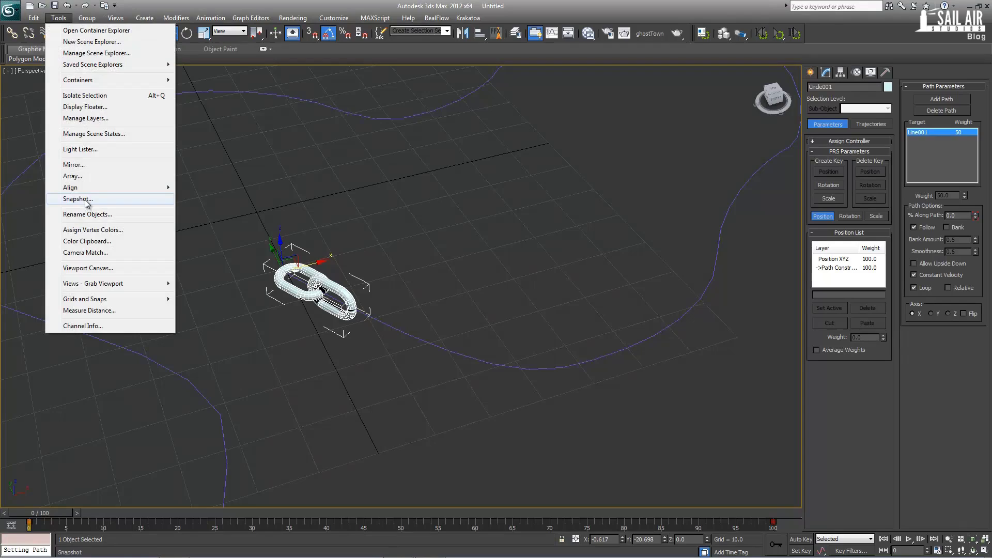
{"action": "left_click", "coordinate": [78, 199]}
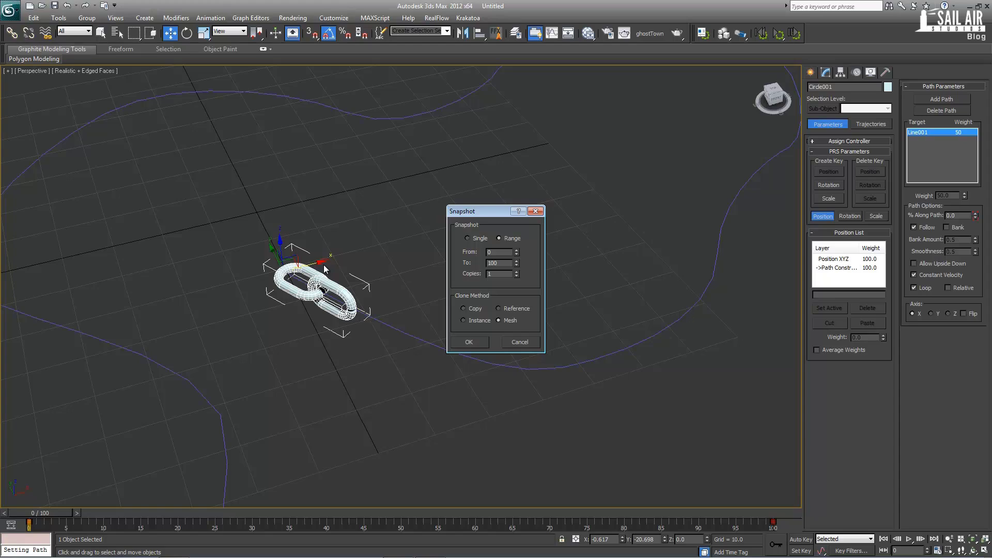
{"action": "left_click", "coordinate": [479, 238]}
{"action": "type", "text": "40"}
{"action": "left_click", "coordinate": [471, 341]}
Rotate the misaligned link pairs at the chain's first bend about Z so they interlock with their neighbours.
{"action": "middle_click_drag", "start_coordinate": [419, 300], "coordinate": [378, 299]}
{"action": "left_click", "coordinate": [491, 363]}
{"action": "key", "text": "e"}
{"action": "left_click_drag", "start_coordinate": [441, 384], "coordinate": [445, 385]}
{"action": "middle_click_drag", "start_coordinate": [445, 384], "coordinate": [525, 367], "text": "alt"}
{"action": "left_click", "coordinate": [526, 371]}
{"action": "left_click_drag", "start_coordinate": [522, 420], "coordinate": [530, 416]}
Rotate three consecutive link pairs leading into the chain's far bend about Z by about 15, 5 and 10 degrees.
{"action": "middle_click_drag", "start_coordinate": [577, 280], "coordinate": [528, 397]}
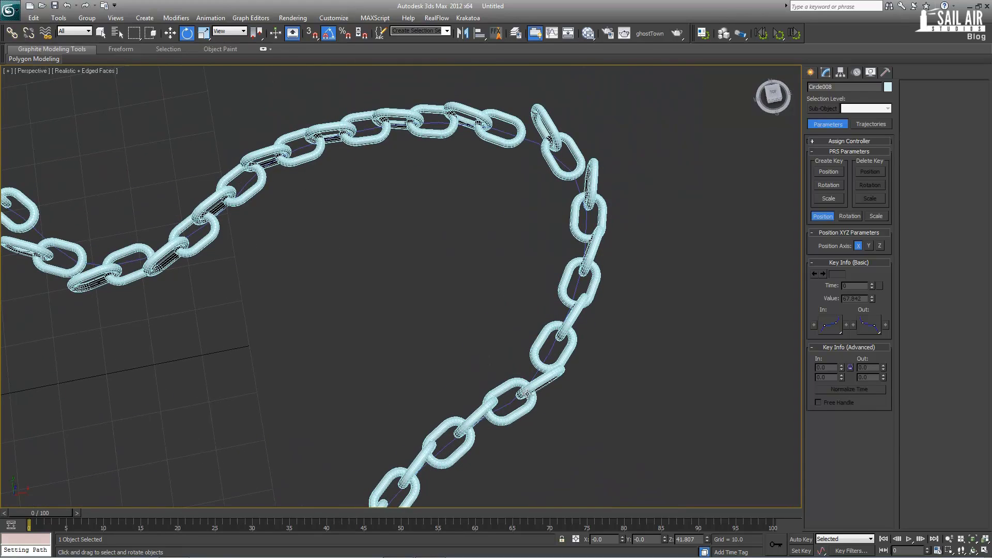
{"action": "left_click", "coordinate": [529, 397]}
{"action": "left_click_drag", "start_coordinate": [513, 440], "coordinate": [520, 438]}
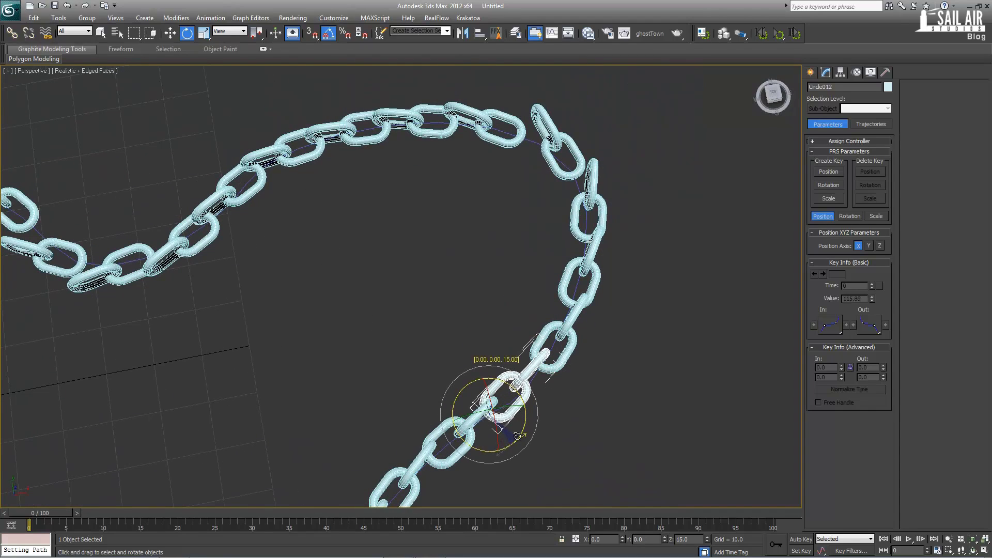
{"action": "left_click", "coordinate": [578, 337]}
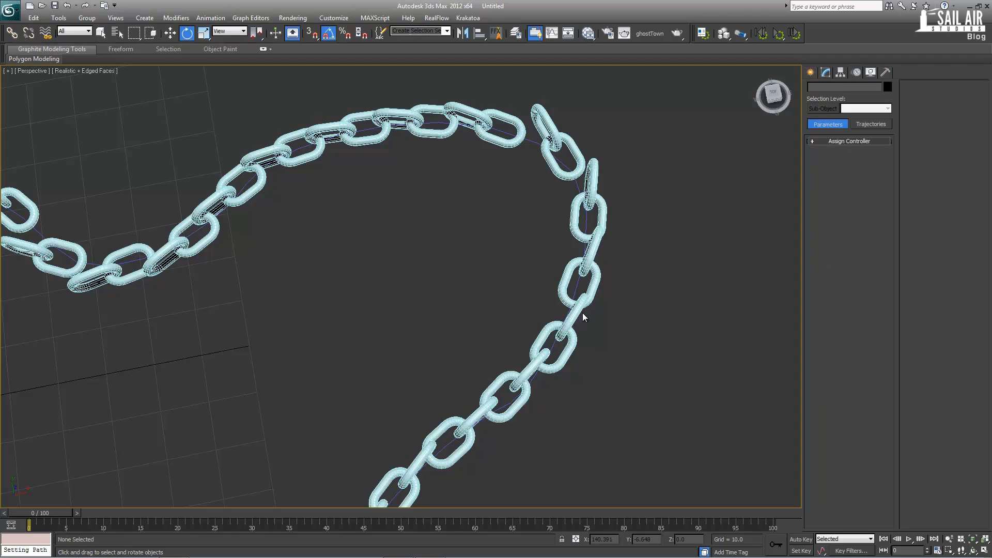
{"action": "left_click", "coordinate": [577, 316]}
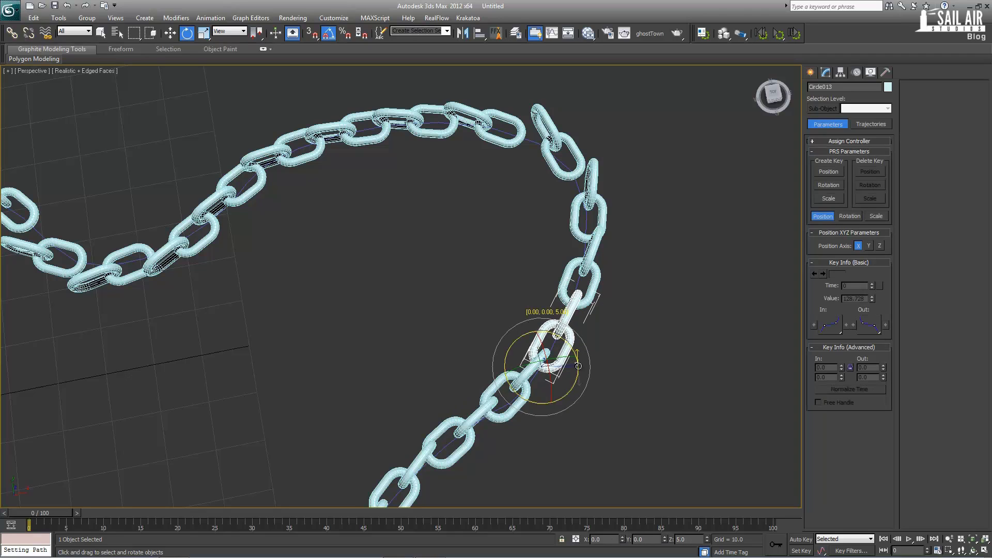
{"action": "left_click", "coordinate": [577, 227]}
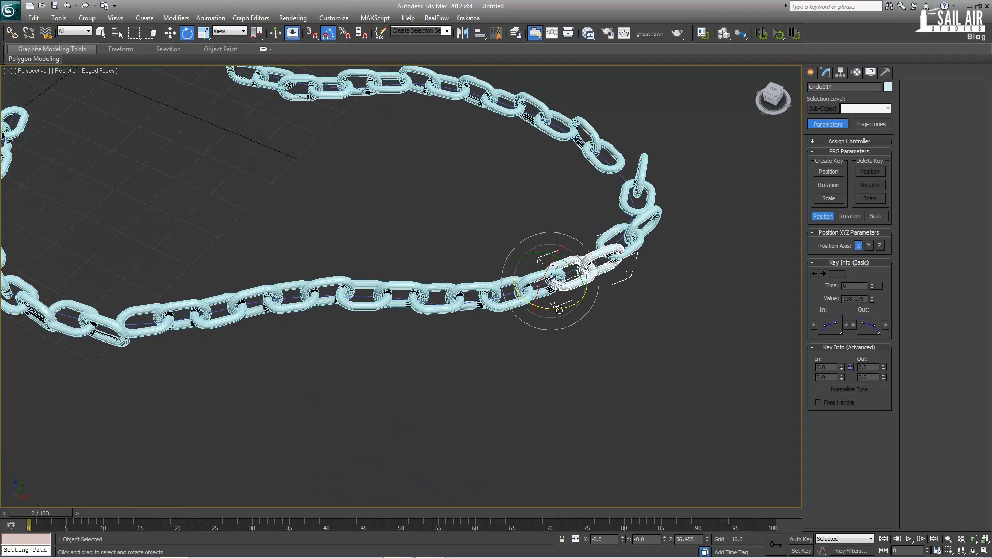
{"action": "left_click_drag", "start_coordinate": [559, 310], "coordinate": [565, 306]}
Rotate the next link pairs around the chain's far bend about Z to close the gaps between them.
{"action": "middle_click_drag", "start_coordinate": [632, 225], "coordinate": [640, 274], "text": "alt"}
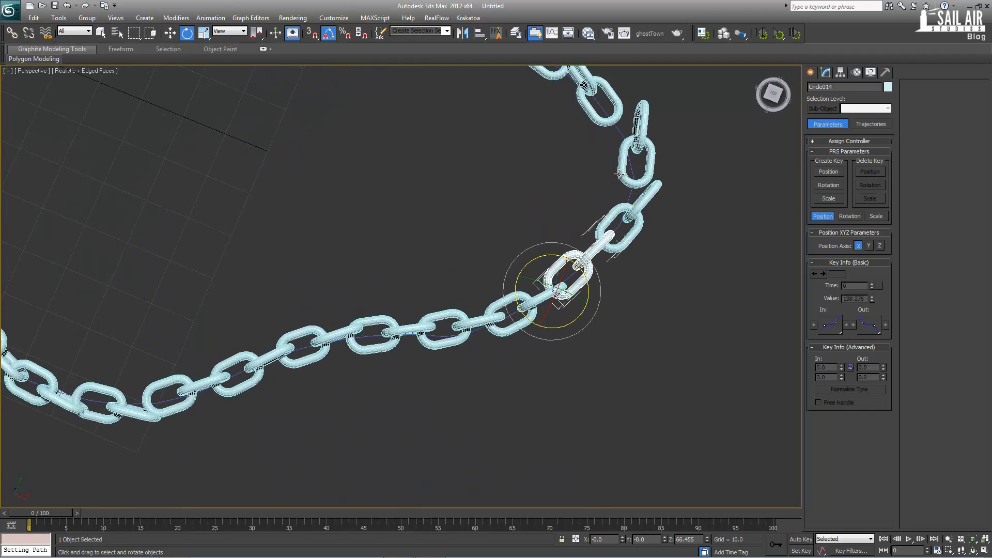
{"action": "left_click", "coordinate": [634, 222]}
{"action": "left_click_drag", "start_coordinate": [620, 282], "coordinate": [627, 271]}
{"action": "left_click", "coordinate": [641, 181]}
{"action": "left_click_drag", "start_coordinate": [657, 212], "coordinate": [663, 210]}
{"action": "middle_click_drag", "start_coordinate": [548, 169], "coordinate": [560, 268]}
{"action": "left_click", "coordinate": [611, 219]}
{"action": "left_click_drag", "start_coordinate": [625, 241], "coordinate": [599, 255]}
Align the link pairs on the stretch between the far bend and the inner dip by rotating them about Z.
{"action": "mouse_move", "coordinate": [438, 211]}
{"action": "middle_mouse_down", "text": "alt"}
{"action": "mouse_move", "coordinate": [403, 236]}
{"action": "mouse_move", "coordinate": [450, 224]}
{"action": "middle_mouse_up", "text": "alt"}
{"action": "left_click", "coordinate": [470, 217]}
{"action": "left_click_drag", "start_coordinate": [503, 236], "coordinate": [493, 238]}
{"action": "left_click", "coordinate": [535, 200]}
{"action": "left_click_drag", "start_coordinate": [558, 220], "coordinate": [612, 222]}
{"action": "left_click", "coordinate": [606, 213]}
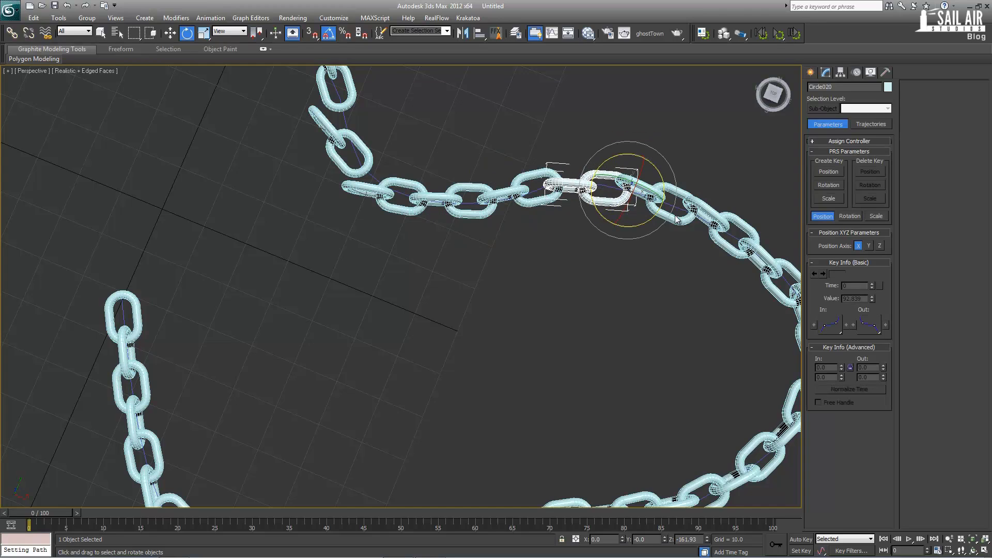
{"action": "left_click", "coordinate": [675, 219]}
{"action": "left_click_drag", "start_coordinate": [666, 239], "coordinate": [673, 242]}
Rotate the remaining misaligned link pairs toward the chain's tail end about Z, and clear the selection.
{"action": "middle_click_drag", "start_coordinate": [425, 215], "coordinate": [481, 272]}
{"action": "left_click", "coordinate": [453, 238]}
{"action": "mouse_move", "coordinate": [505, 236]}
{"action": "left_mouse_down"}
{"action": "mouse_move", "coordinate": [524, 246]}
{"action": "mouse_move", "coordinate": [501, 223]}
{"action": "left_mouse_up"}
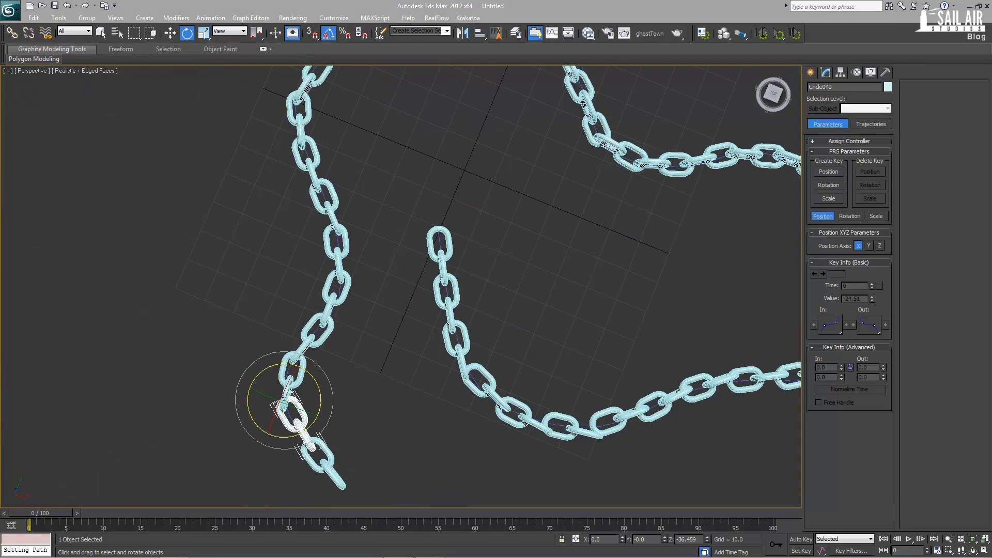
{"action": "middle_click_drag", "start_coordinate": [503, 346], "coordinate": [424, 250]}
{"action": "scroll", "coordinate": [389, 322], "scroll_direction": "down", "scroll_amount": 3}
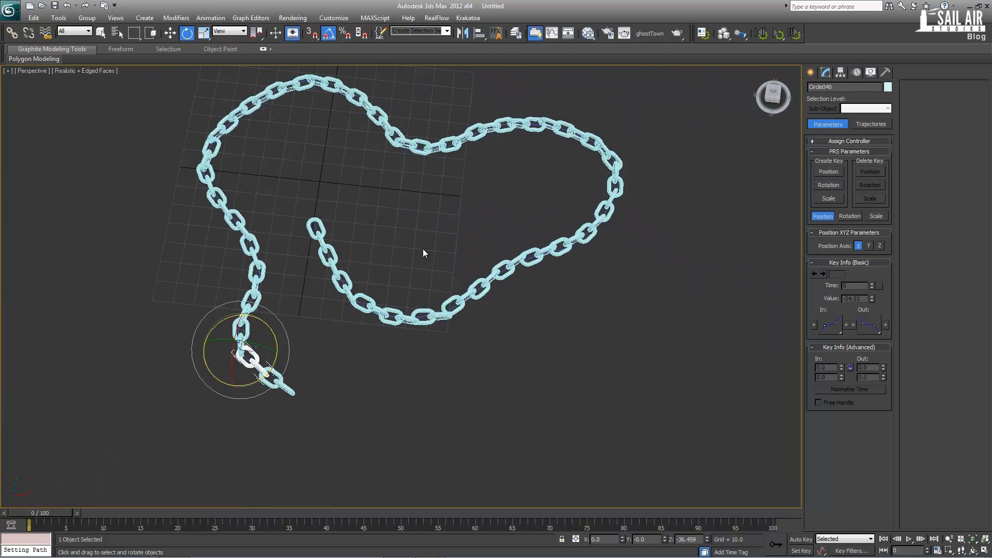
{"action": "left_click", "coordinate": [423, 254]}
Select the whole chain together with its spline and set the object color to black.
{"action": "scroll", "coordinate": [357, 271], "scroll_direction": "down", "scroll_amount": 4}
{"action": "middle_click_drag", "start_coordinate": [297, 239], "coordinate": [329, 224], "text": "alt"}
{"action": "scroll", "coordinate": [351, 268], "scroll_direction": "up", "scroll_amount": 4}
{"action": "middle_click_drag", "start_coordinate": [364, 306], "coordinate": [337, 335], "text": "alt"}
{"action": "key", "text": "shift+f"}
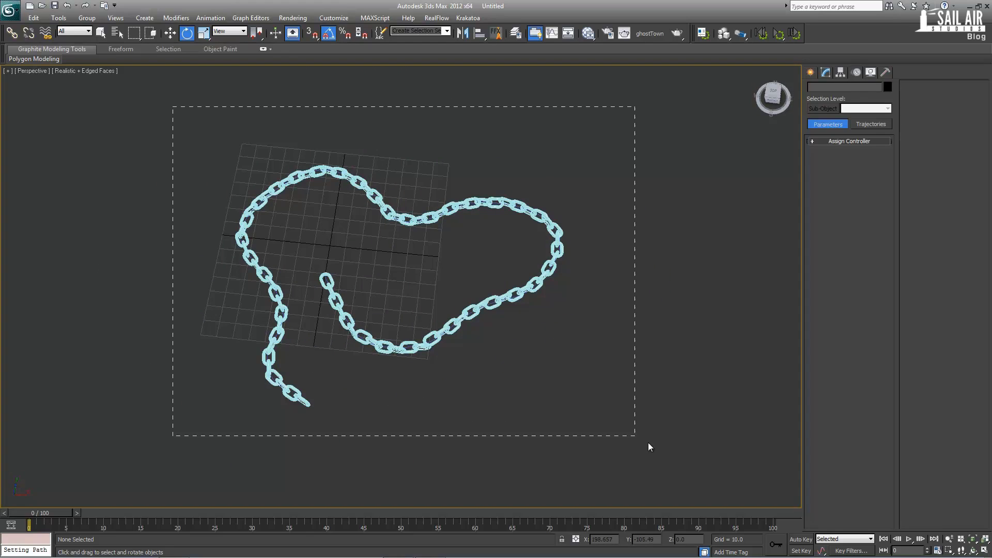
{"action": "left_click_drag", "start_coordinate": [632, 438], "coordinate": [633, 437]}
{"action": "left_click", "coordinate": [888, 87]}
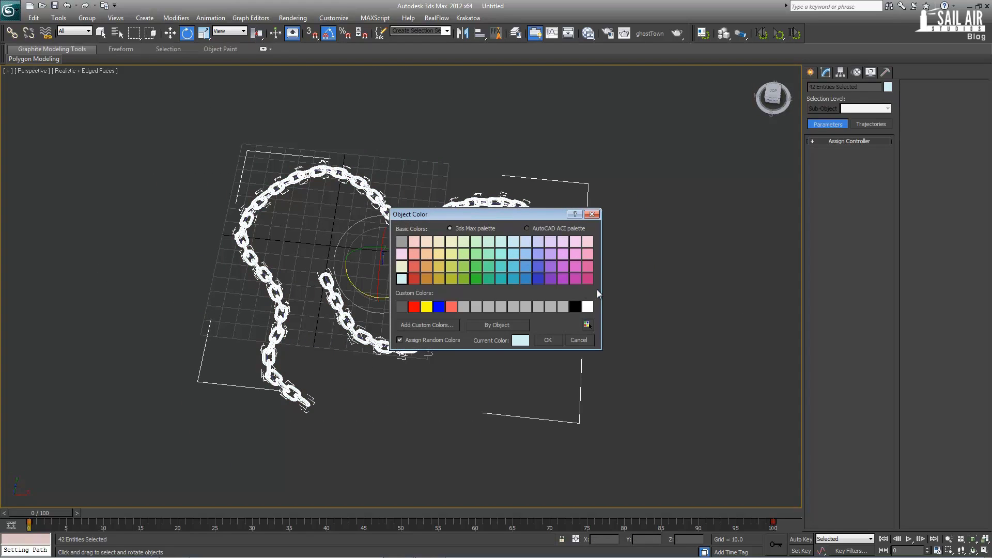
{"action": "left_click", "coordinate": [574, 306]}
{"action": "left_click", "coordinate": [548, 340]}
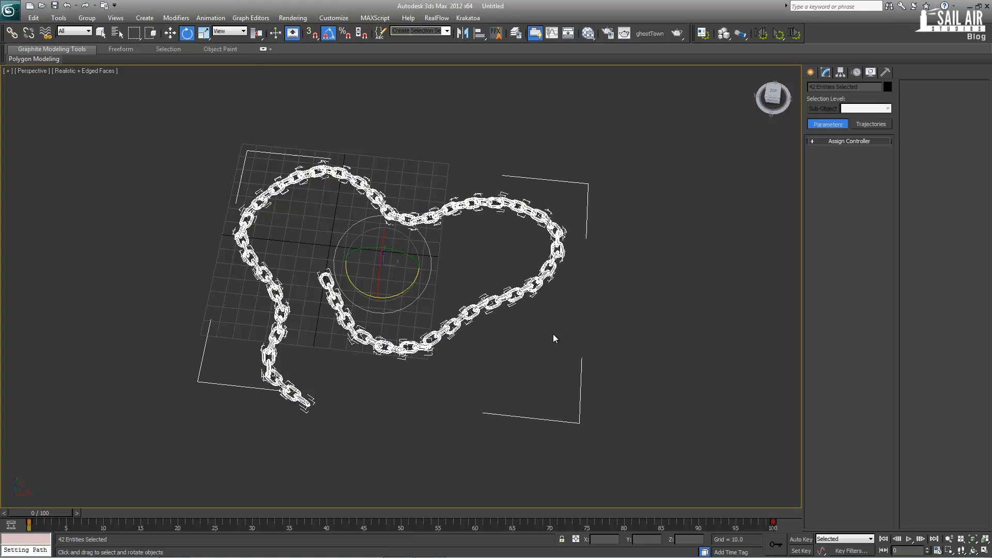
Open the Slate Material Editor, check its available material types, and move the editor clear of the main commands.
{"action": "key", "text": "m"}
{"action": "right_click", "coordinate": [173, 119]}
{"action": "mouse_move", "coordinate": [167, 122]}
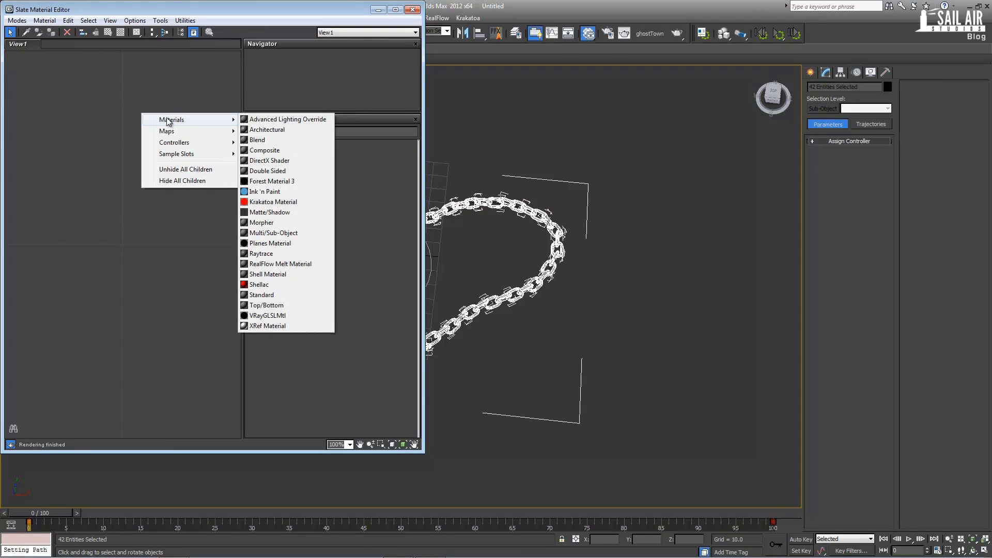
{"action": "left_click", "coordinate": [502, 8]}
{"action": "left_click_drag", "start_coordinate": [329, 7], "coordinate": [331, 47]}
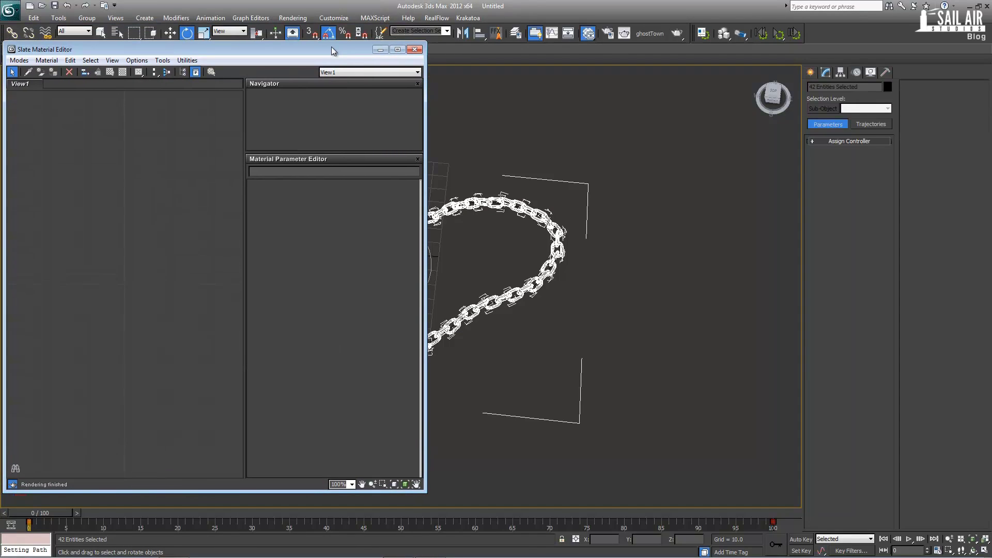
Assign the mental ray Renderer as the production renderer in the render setup and close the setup.
{"action": "left_click", "coordinate": [297, 20]}
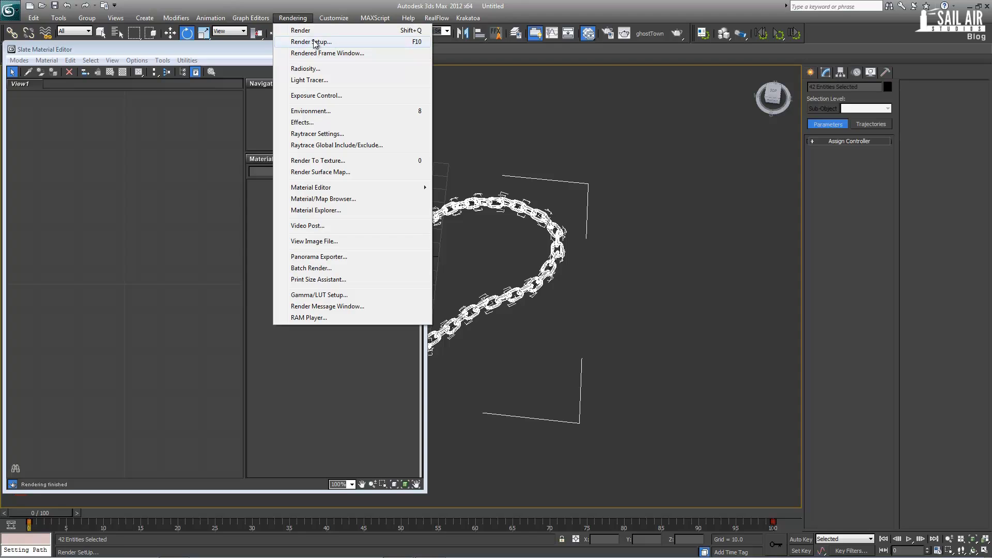
{"action": "left_click", "coordinate": [338, 42]}
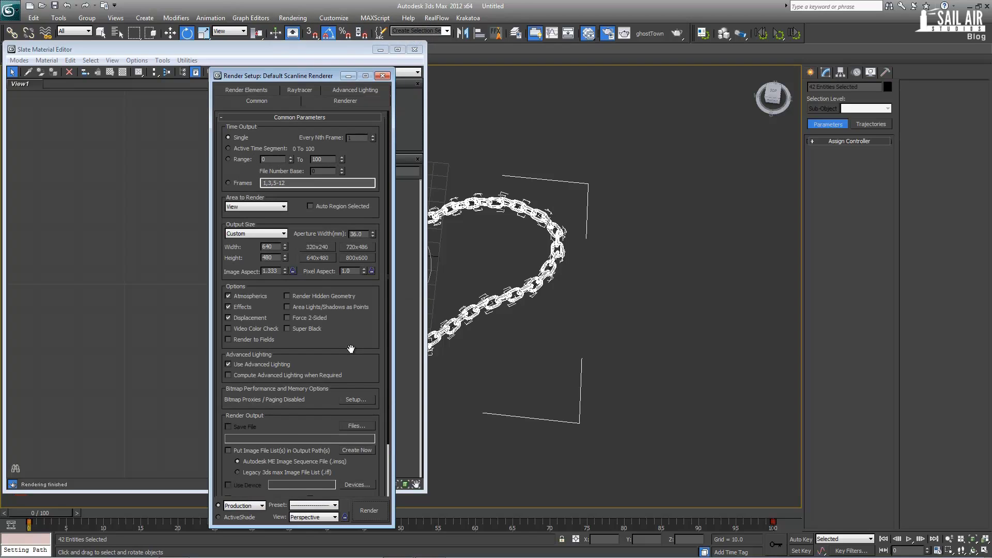
{"action": "scroll", "coordinate": [320, 388], "scroll_direction": "down", "scroll_amount": 3}
{"action": "left_click", "coordinate": [299, 490]}
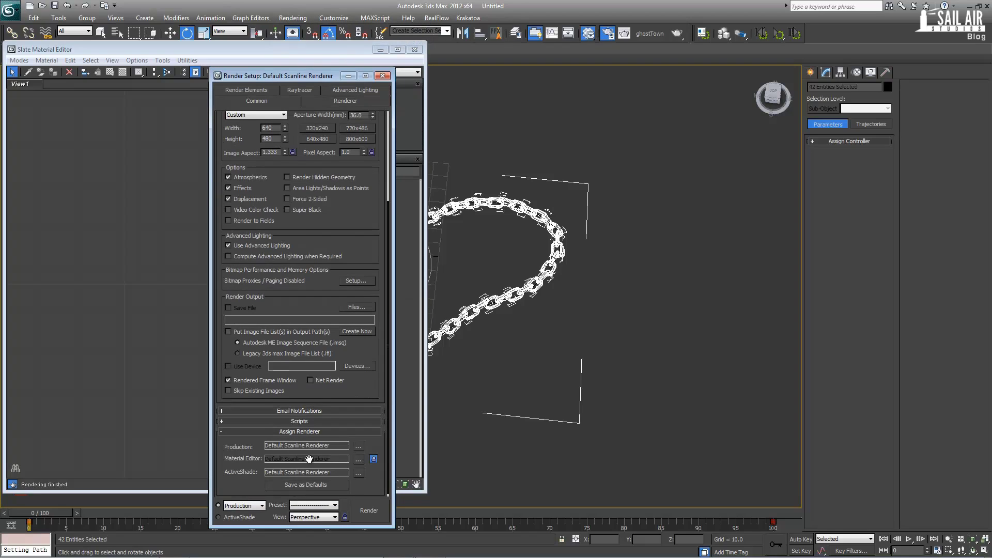
{"action": "left_click", "coordinate": [358, 445]}
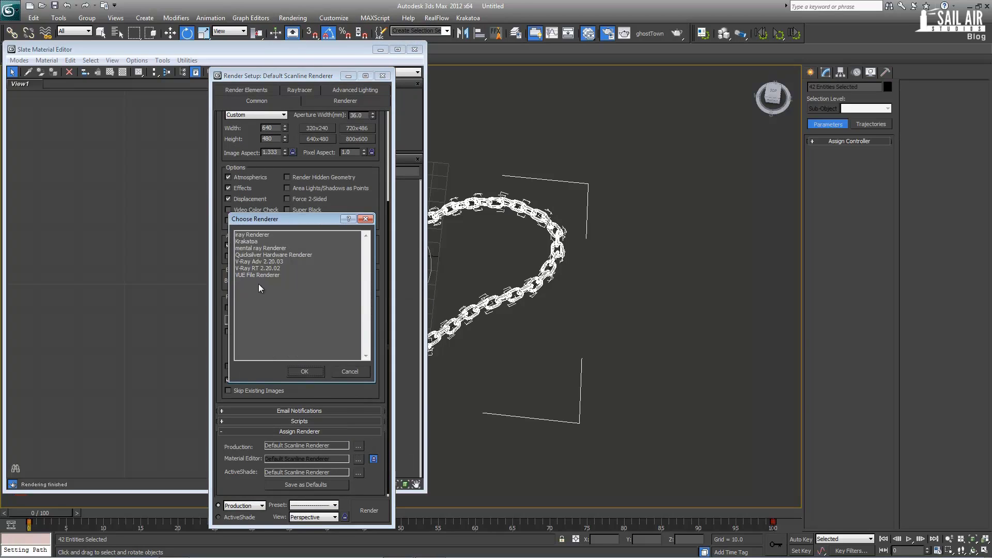
{"action": "double_click", "coordinate": [259, 248]}
{"action": "left_click", "coordinate": [383, 75]}
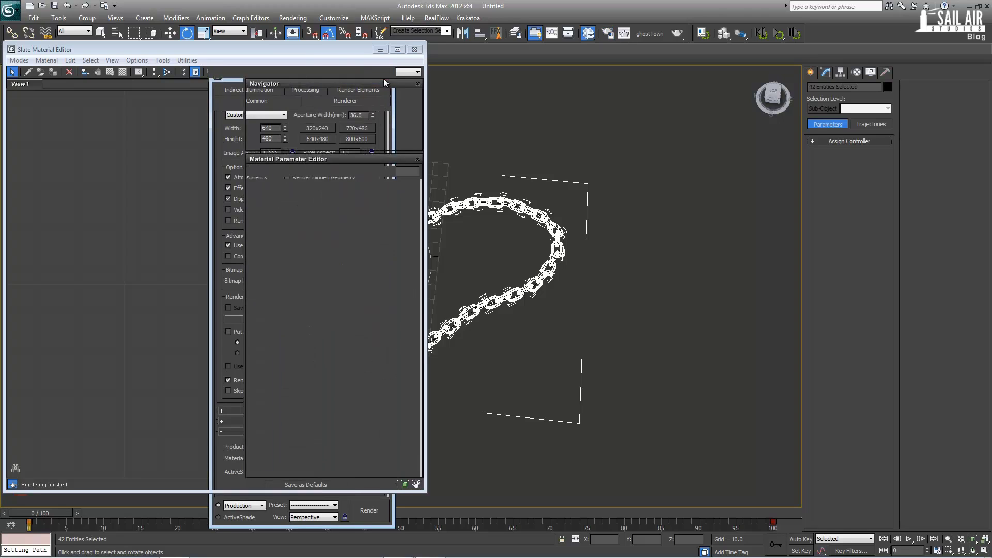
Create an Arch & Design material and apply the Satined Metal template to it.
{"action": "right_click", "coordinate": [111, 231]}
{"action": "mouse_move", "coordinate": [212, 235]}
{"action": "mouse_move", "coordinate": [276, 246]}
{"action": "left_click", "coordinate": [331, 247]}
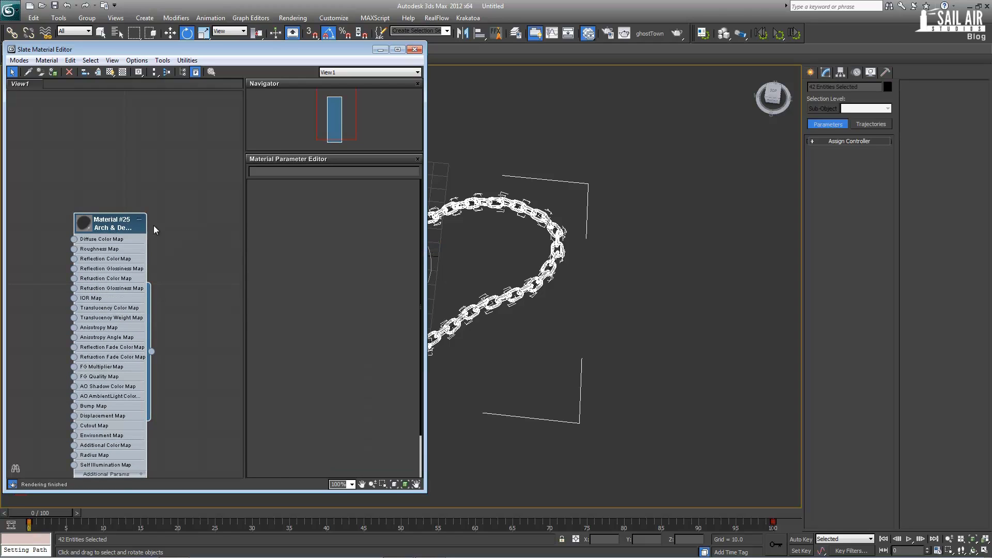
{"action": "double_click", "coordinate": [111, 223]}
{"action": "left_click", "coordinate": [410, 196]}
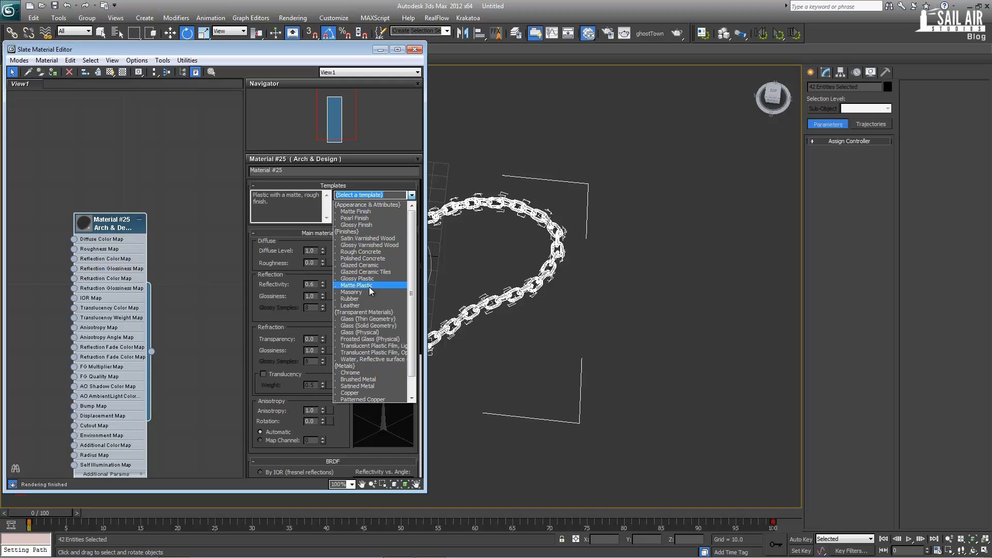
{"action": "left_click", "coordinate": [374, 386]}
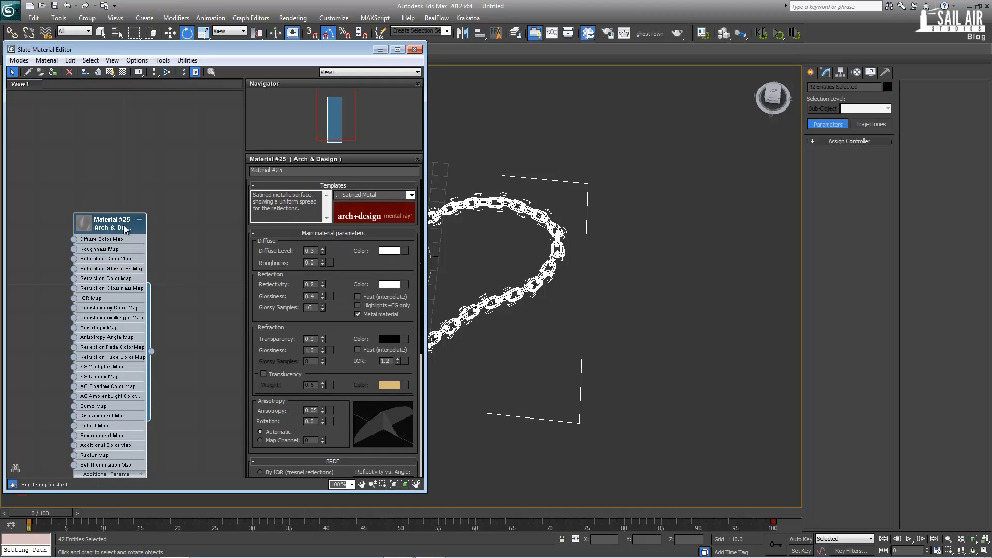
Assign the satined metal material to the selected chain, close the material editor and clear the selection.
{"action": "left_click", "coordinate": [52, 72]}
{"action": "left_click", "coordinate": [414, 49]}
{"action": "left_click", "coordinate": [408, 247]}
Examine the metal chain's shape and surface up close and from a low angle.
{"action": "middle_click_drag", "start_coordinate": [407, 244], "coordinate": [424, 236], "text": "alt"}
{"action": "scroll", "coordinate": [424, 241], "scroll_direction": "up", "scroll_amount": 10}
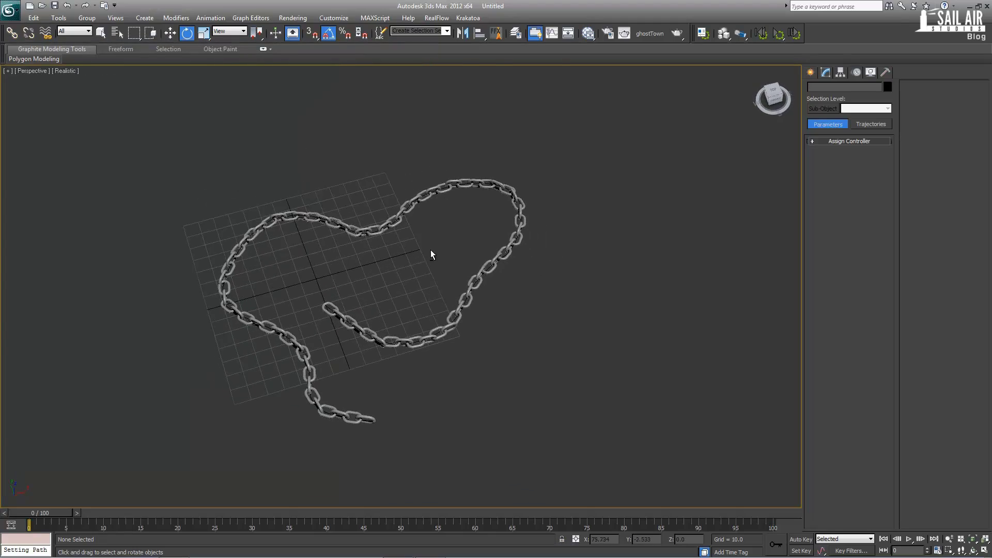
{"action": "middle_click_drag", "start_coordinate": [505, 282], "coordinate": [436, 287], "text": "alt"}
{"action": "scroll", "coordinate": [455, 274], "scroll_direction": "down", "scroll_amount": 4}
{"action": "scroll", "coordinate": [454, 274], "scroll_direction": "up", "scroll_amount": 4}
{"action": "scroll", "coordinate": [454, 274], "scroll_direction": "down", "scroll_amount": 4}
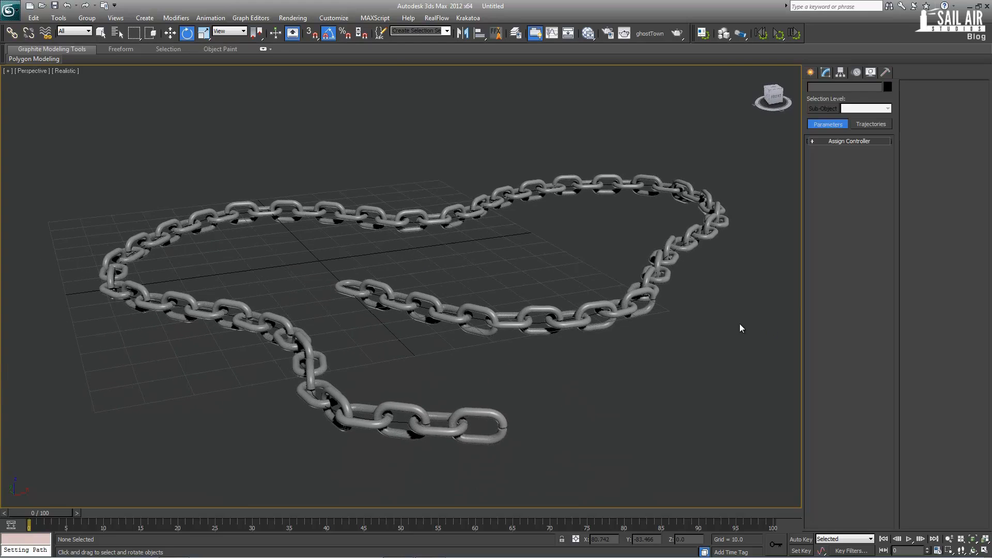
Return to an earlier Perspective view that shows the whole chain from above and render it.
{"action": "key", "text": "shift+z"}
{"action": "key", "text": "shift+z"}
{"action": "key", "text": "shift+z"}
{"action": "key", "text": "shift+z"}
{"action": "key", "text": "shift+z"}
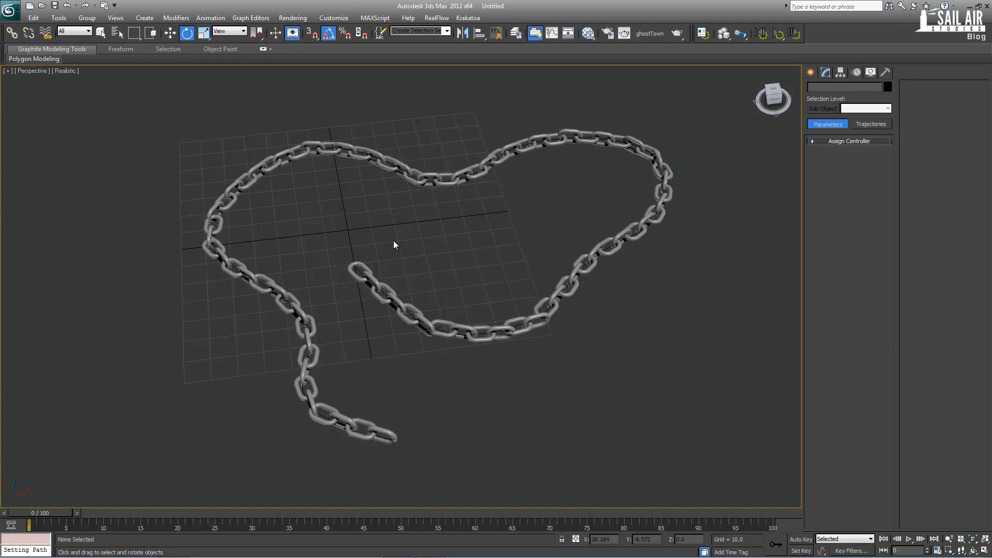
{"action": "key", "text": "shift+q"}
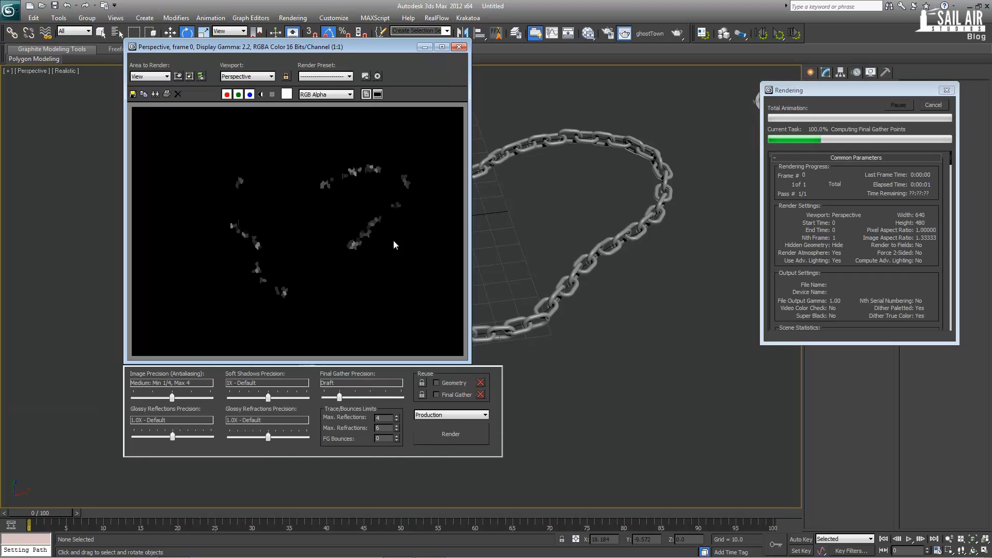